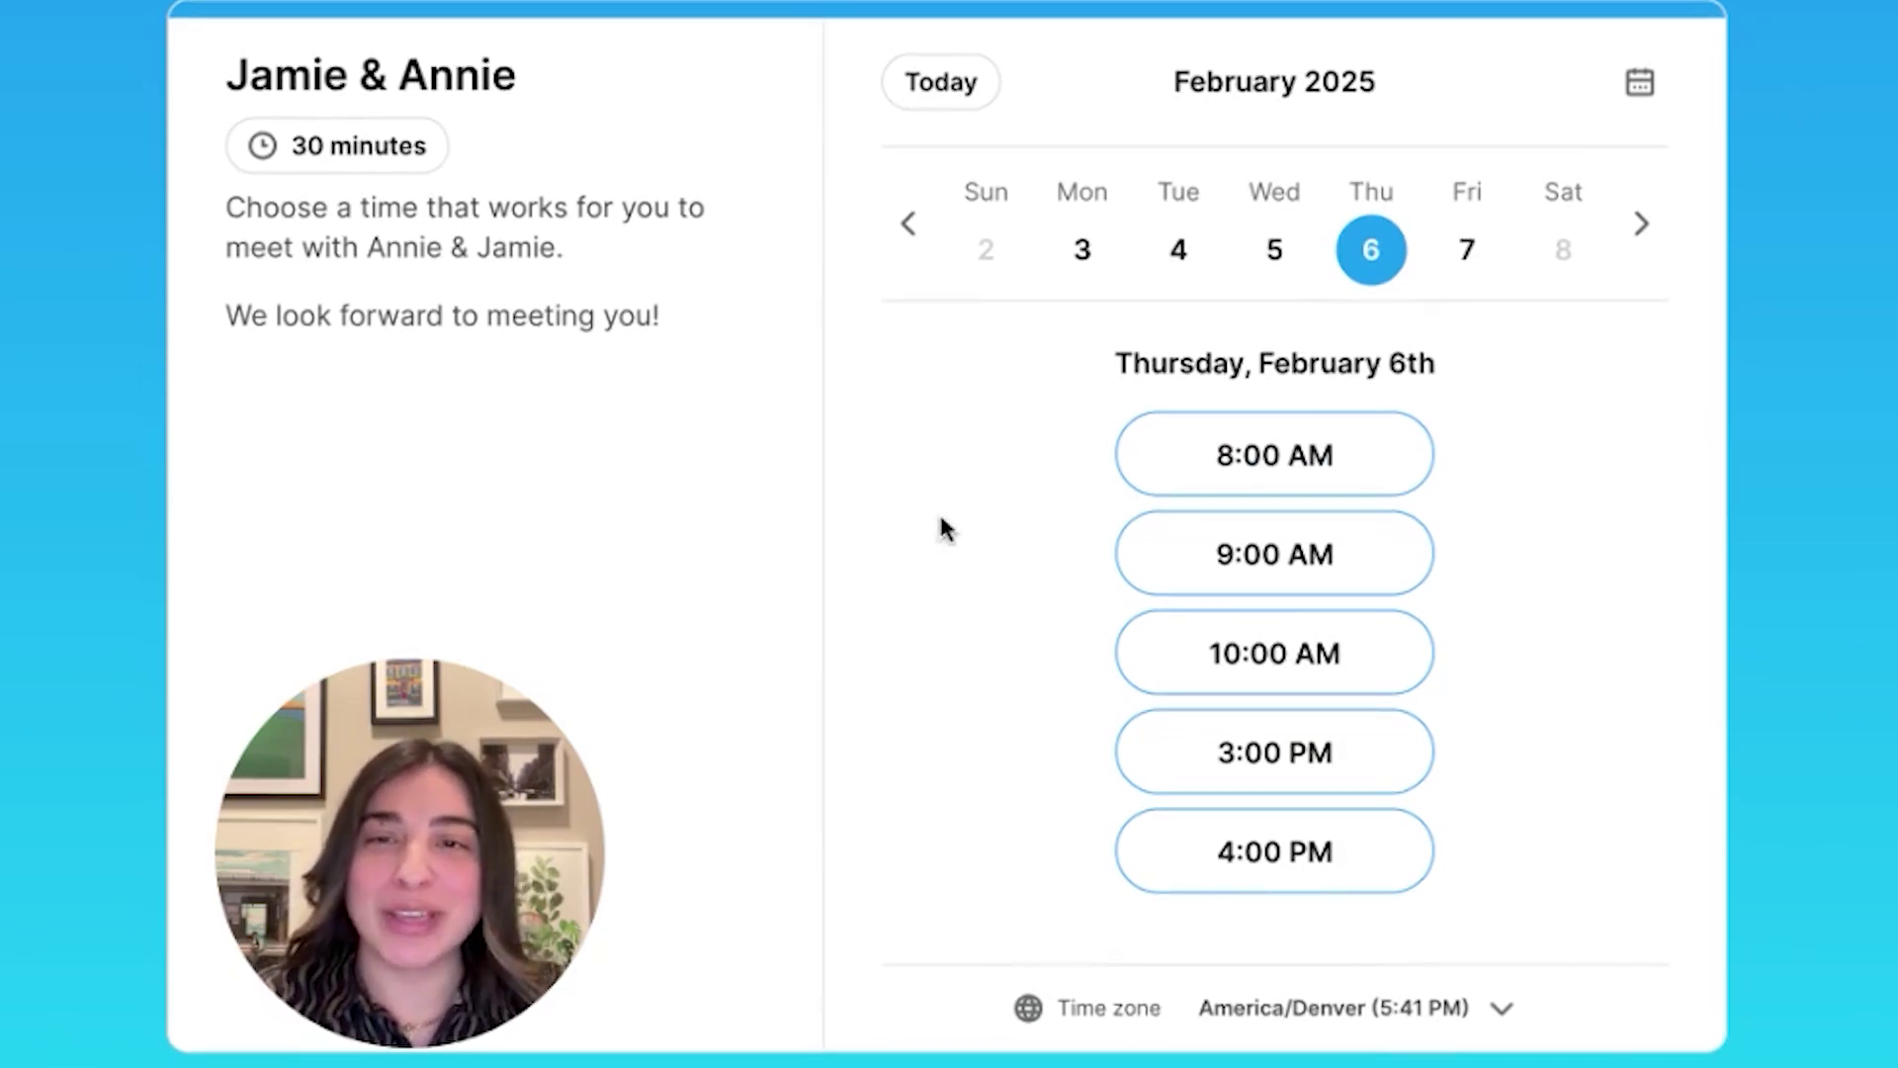
Pick the 4:00 PM slot on Thursday, February 6
mouse_move(438, 109)
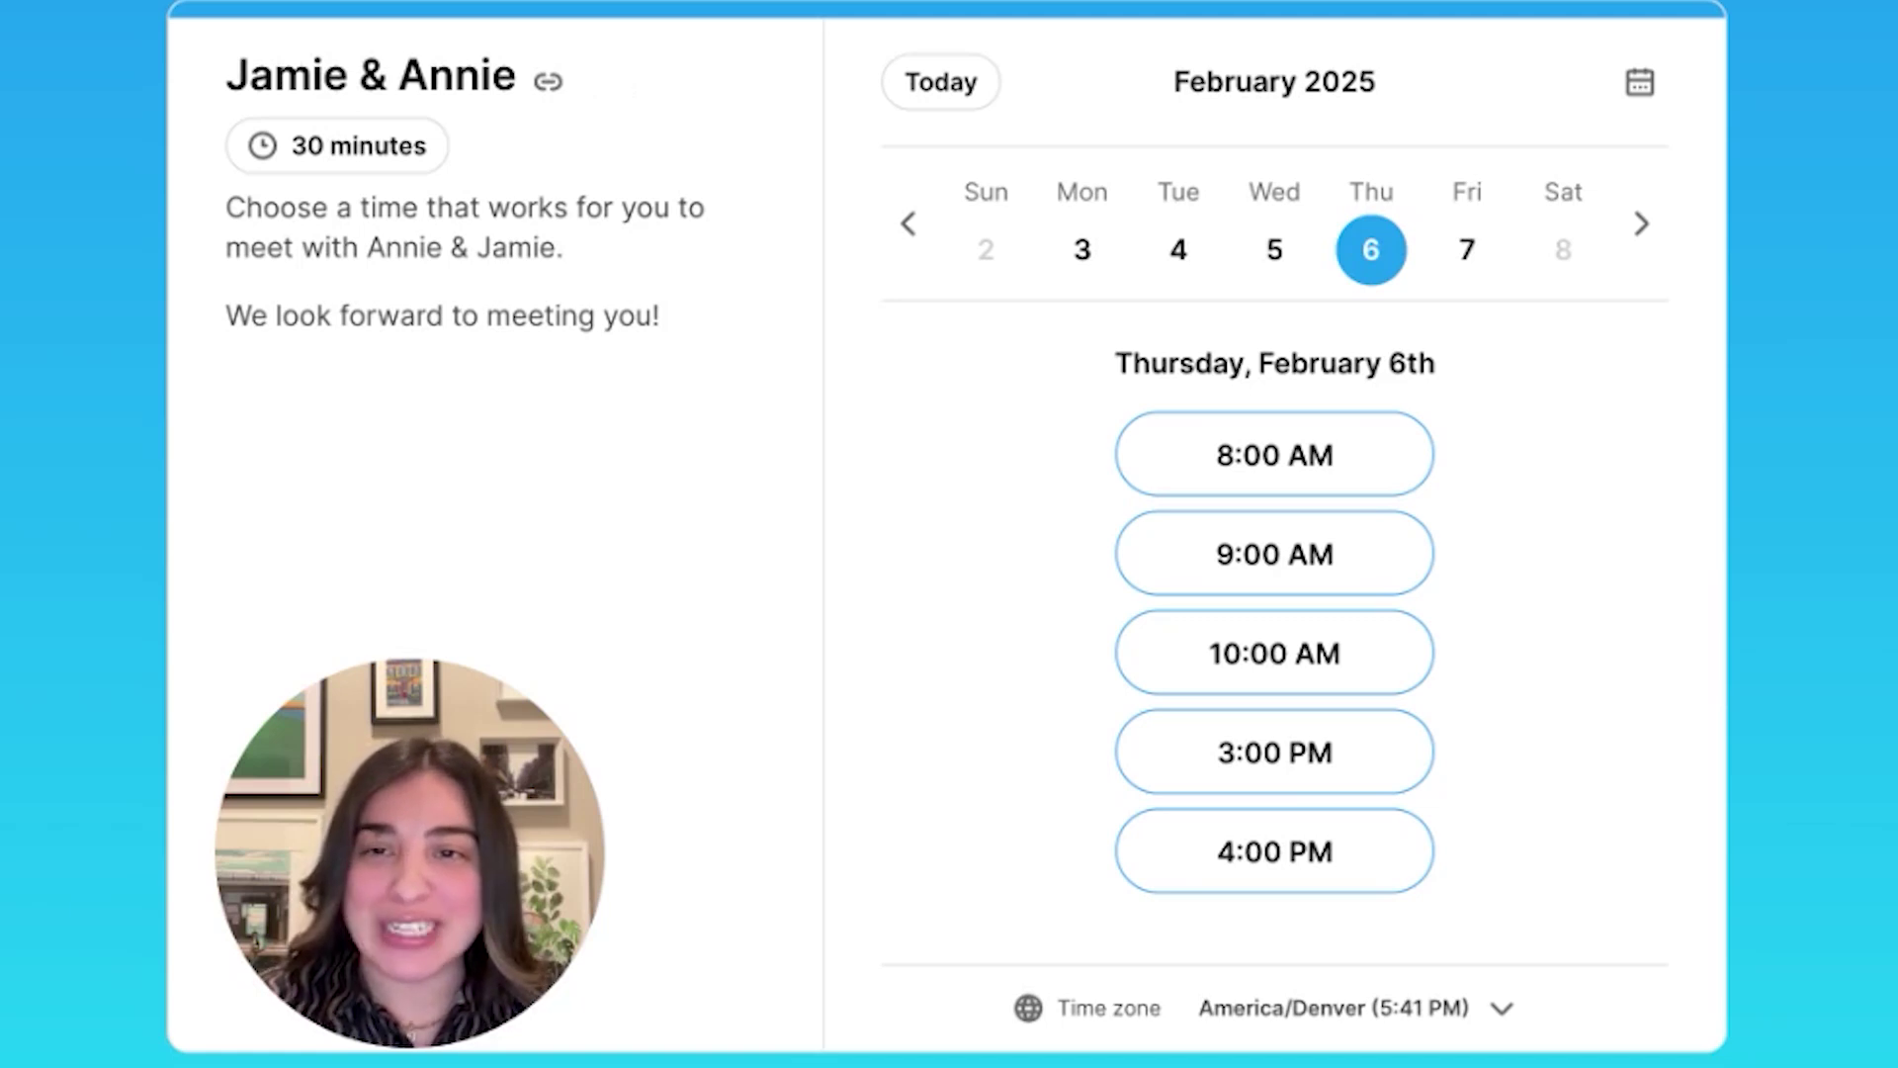
scroll(721, 405, down, 1)
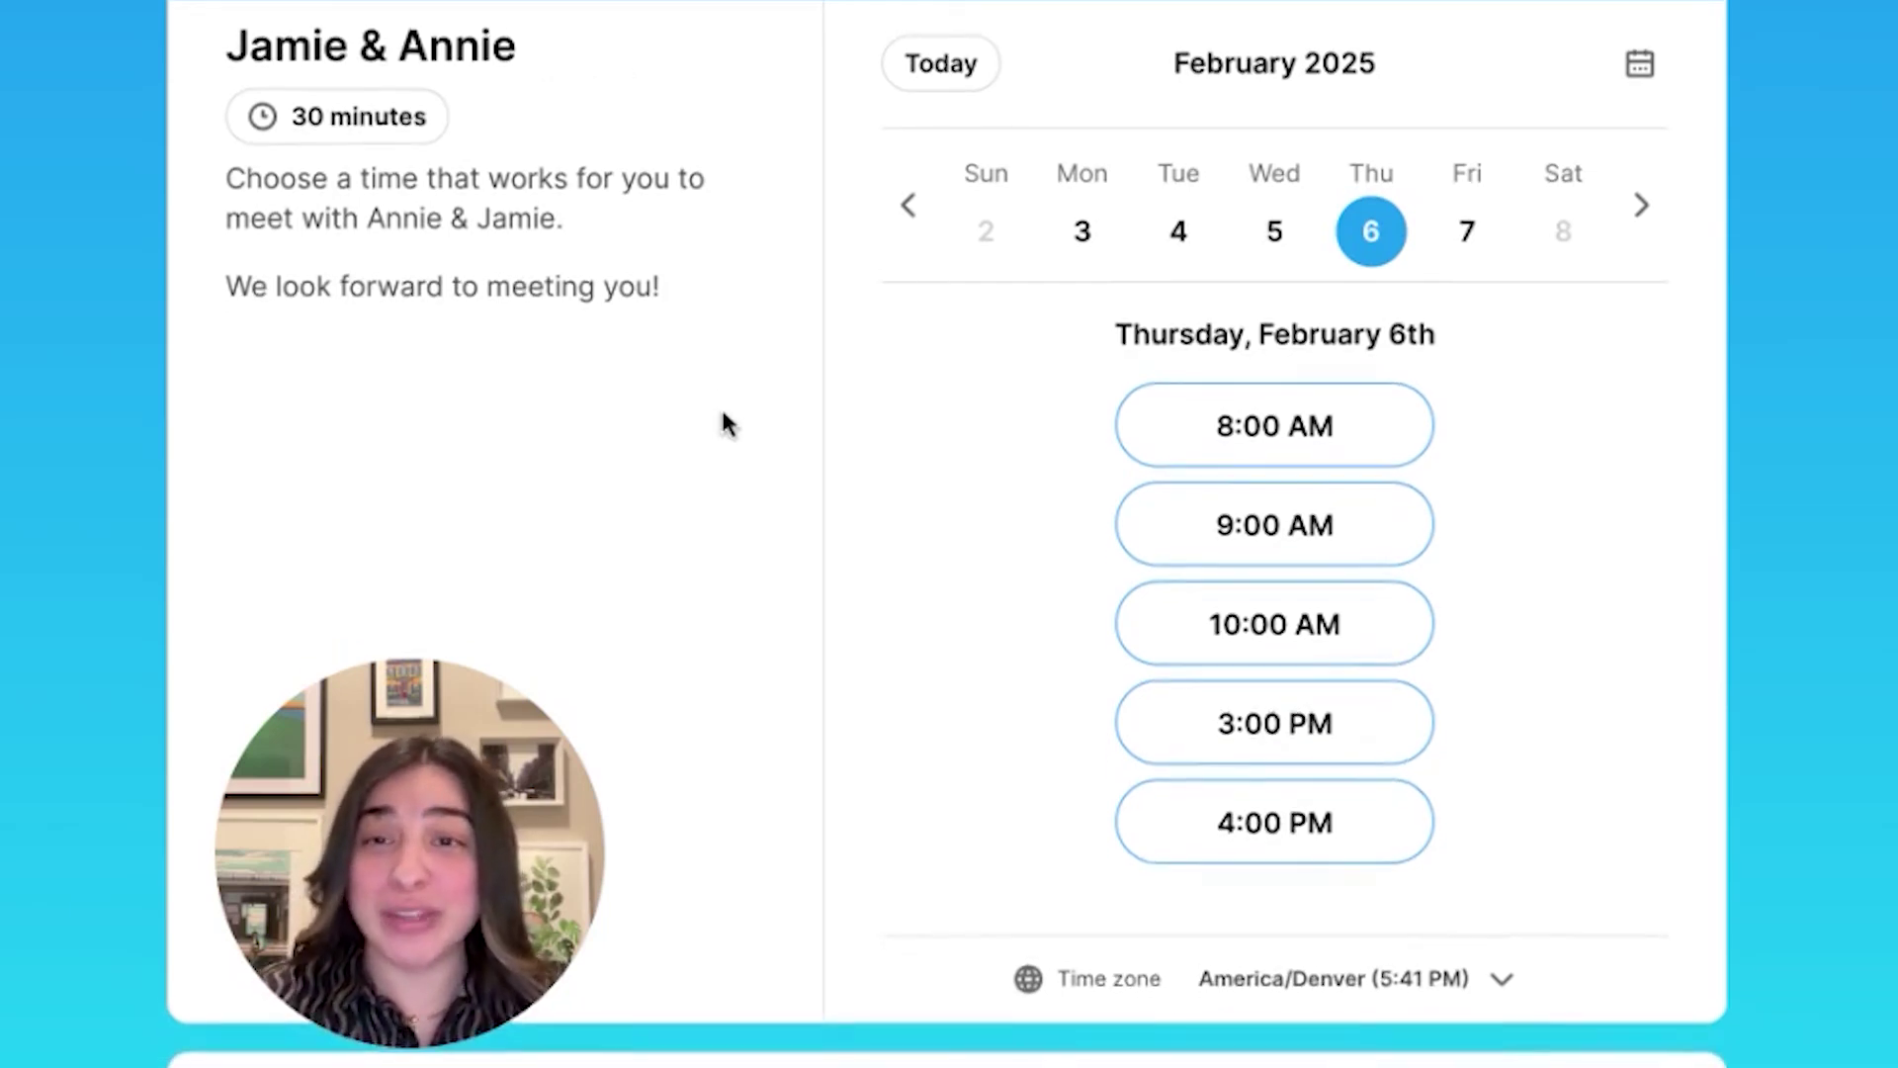
scroll(729, 414, up, 1)
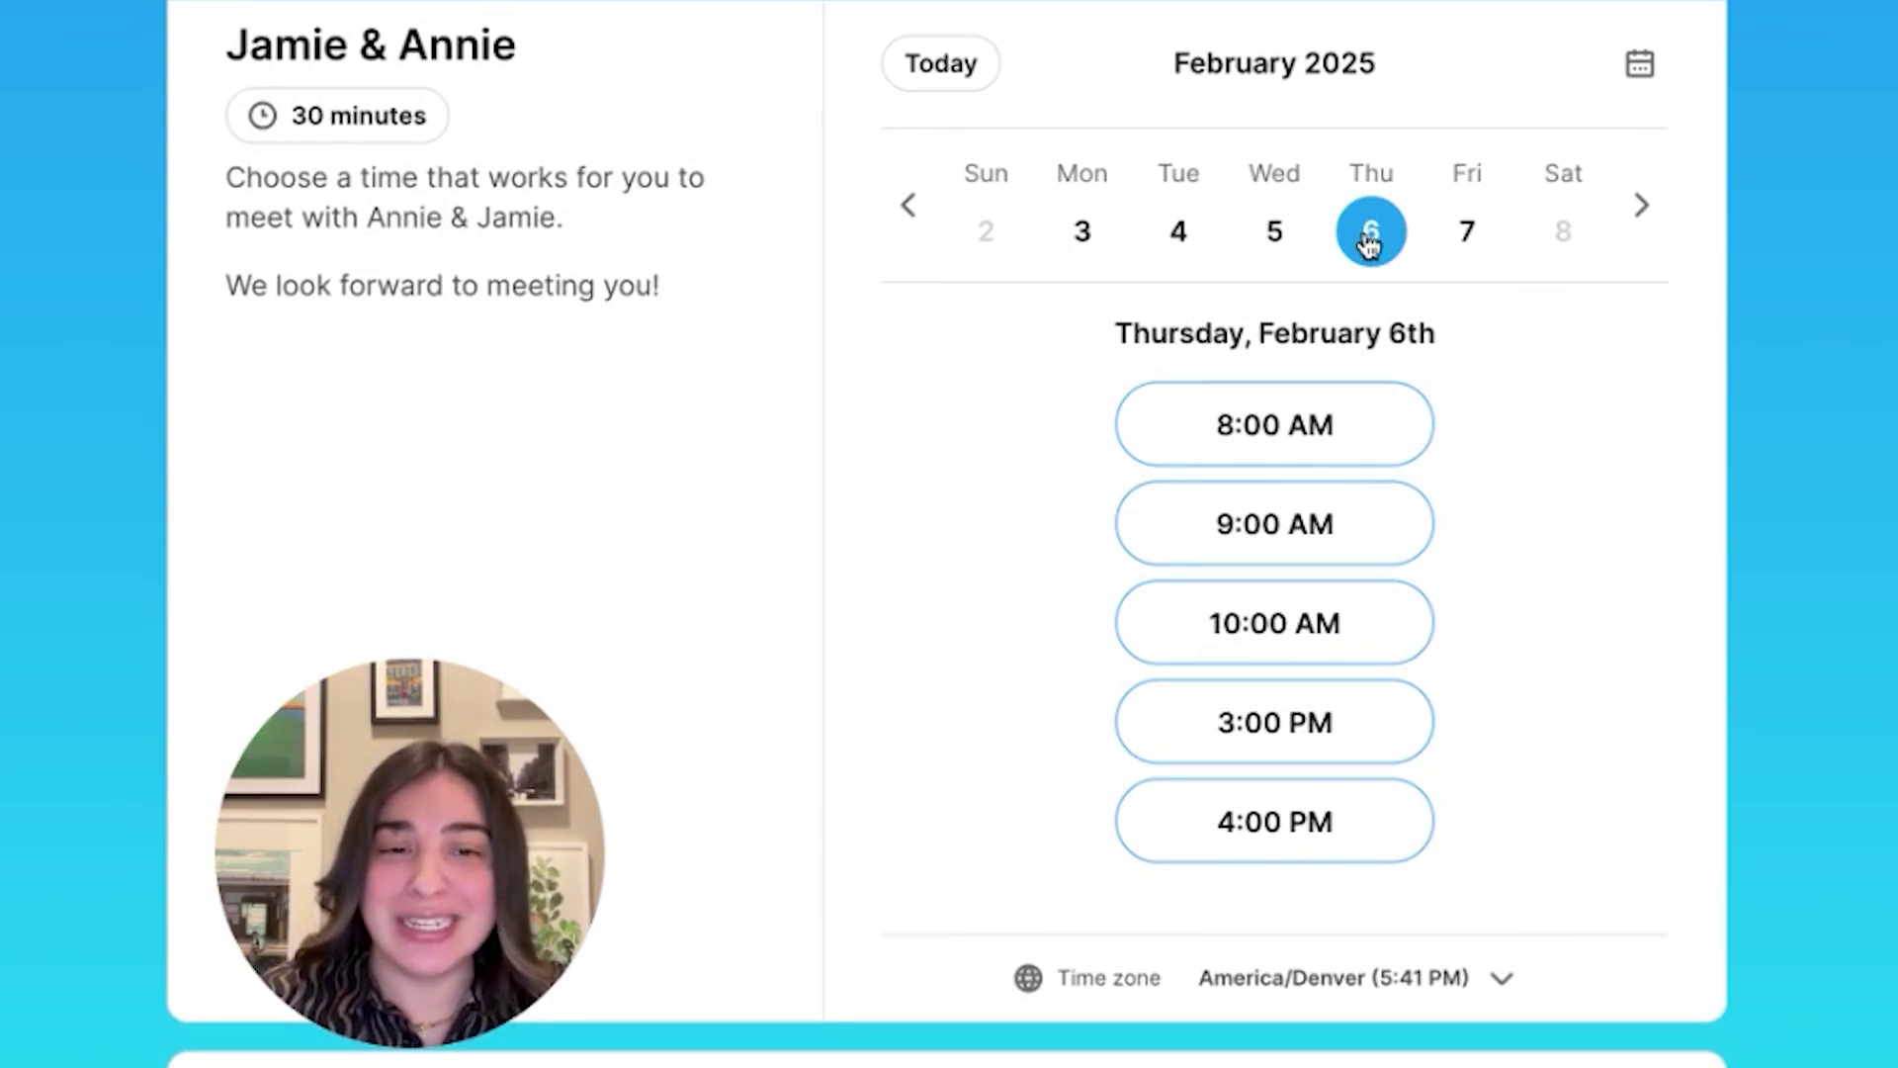
click(1311, 835)
Enter the booker's first name, last name and e-mail address, then confirm the booking
scroll(1216, 640, down, 1)
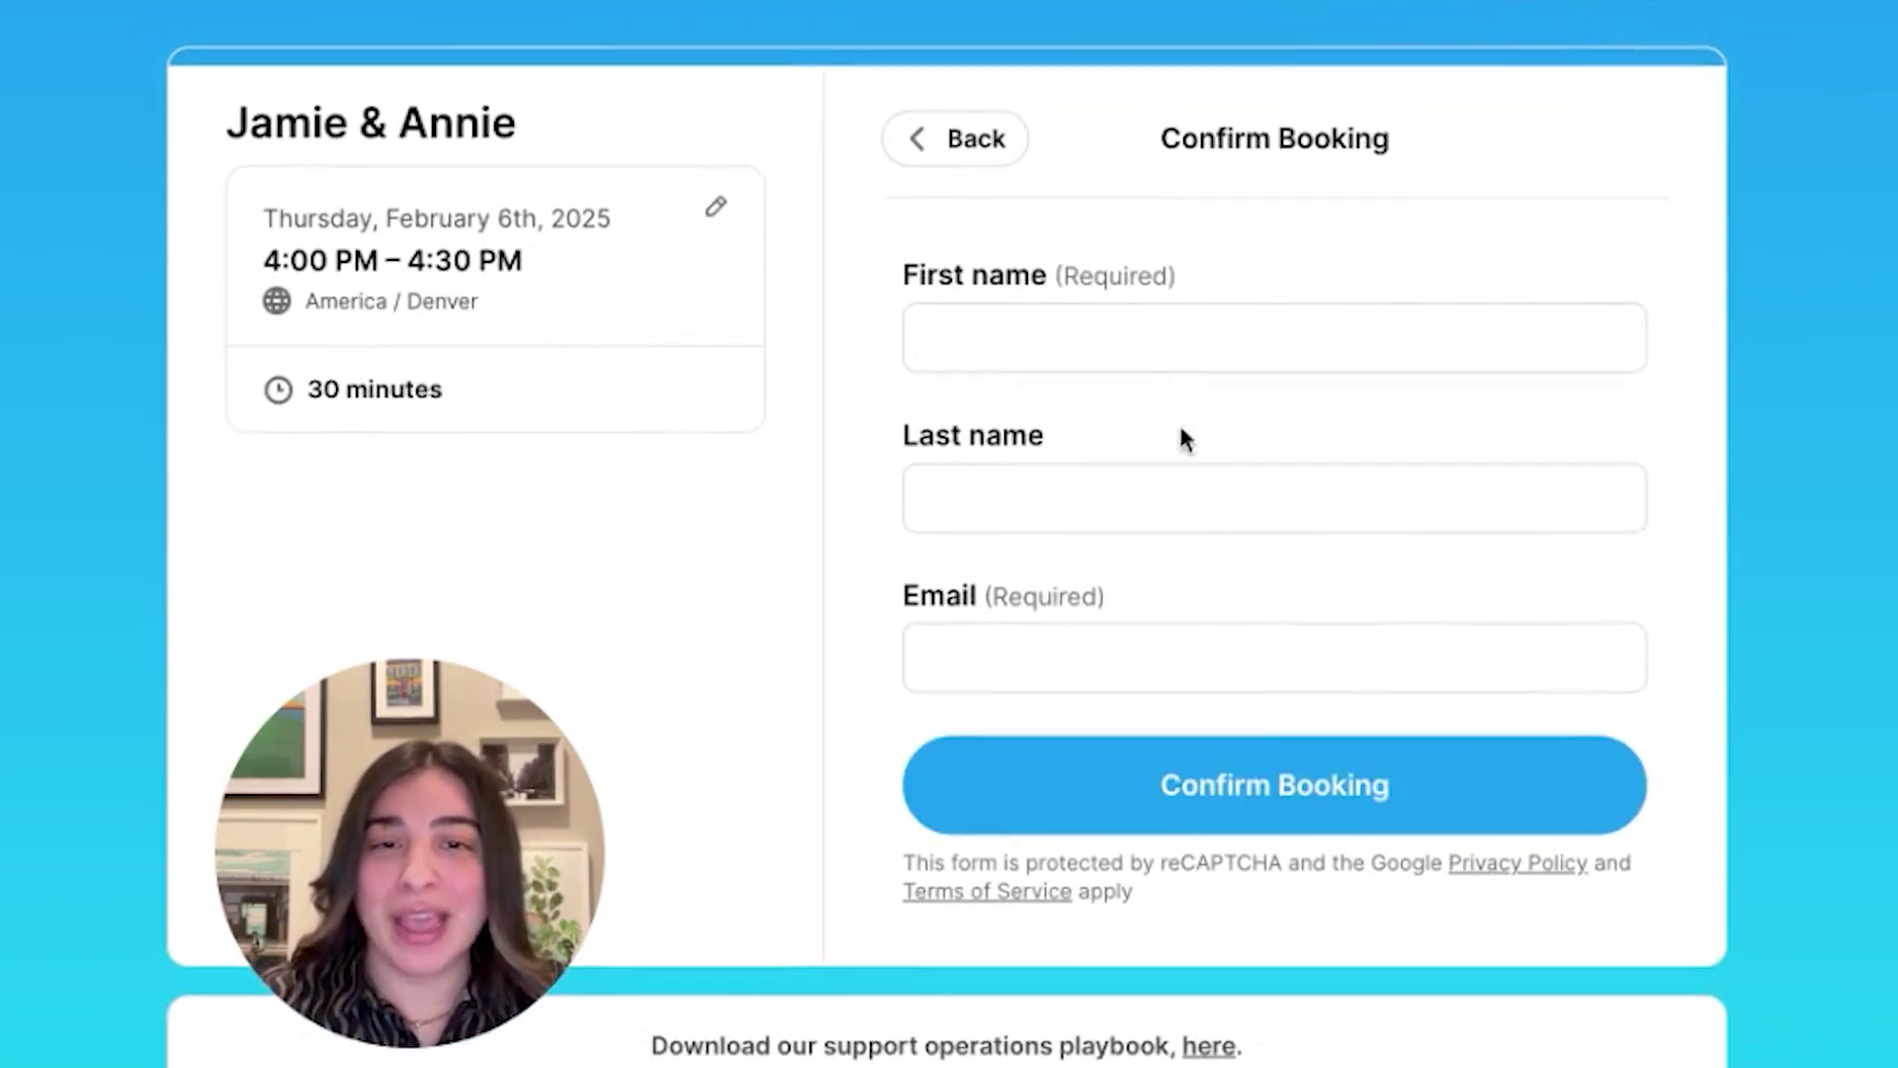
click(1177, 343)
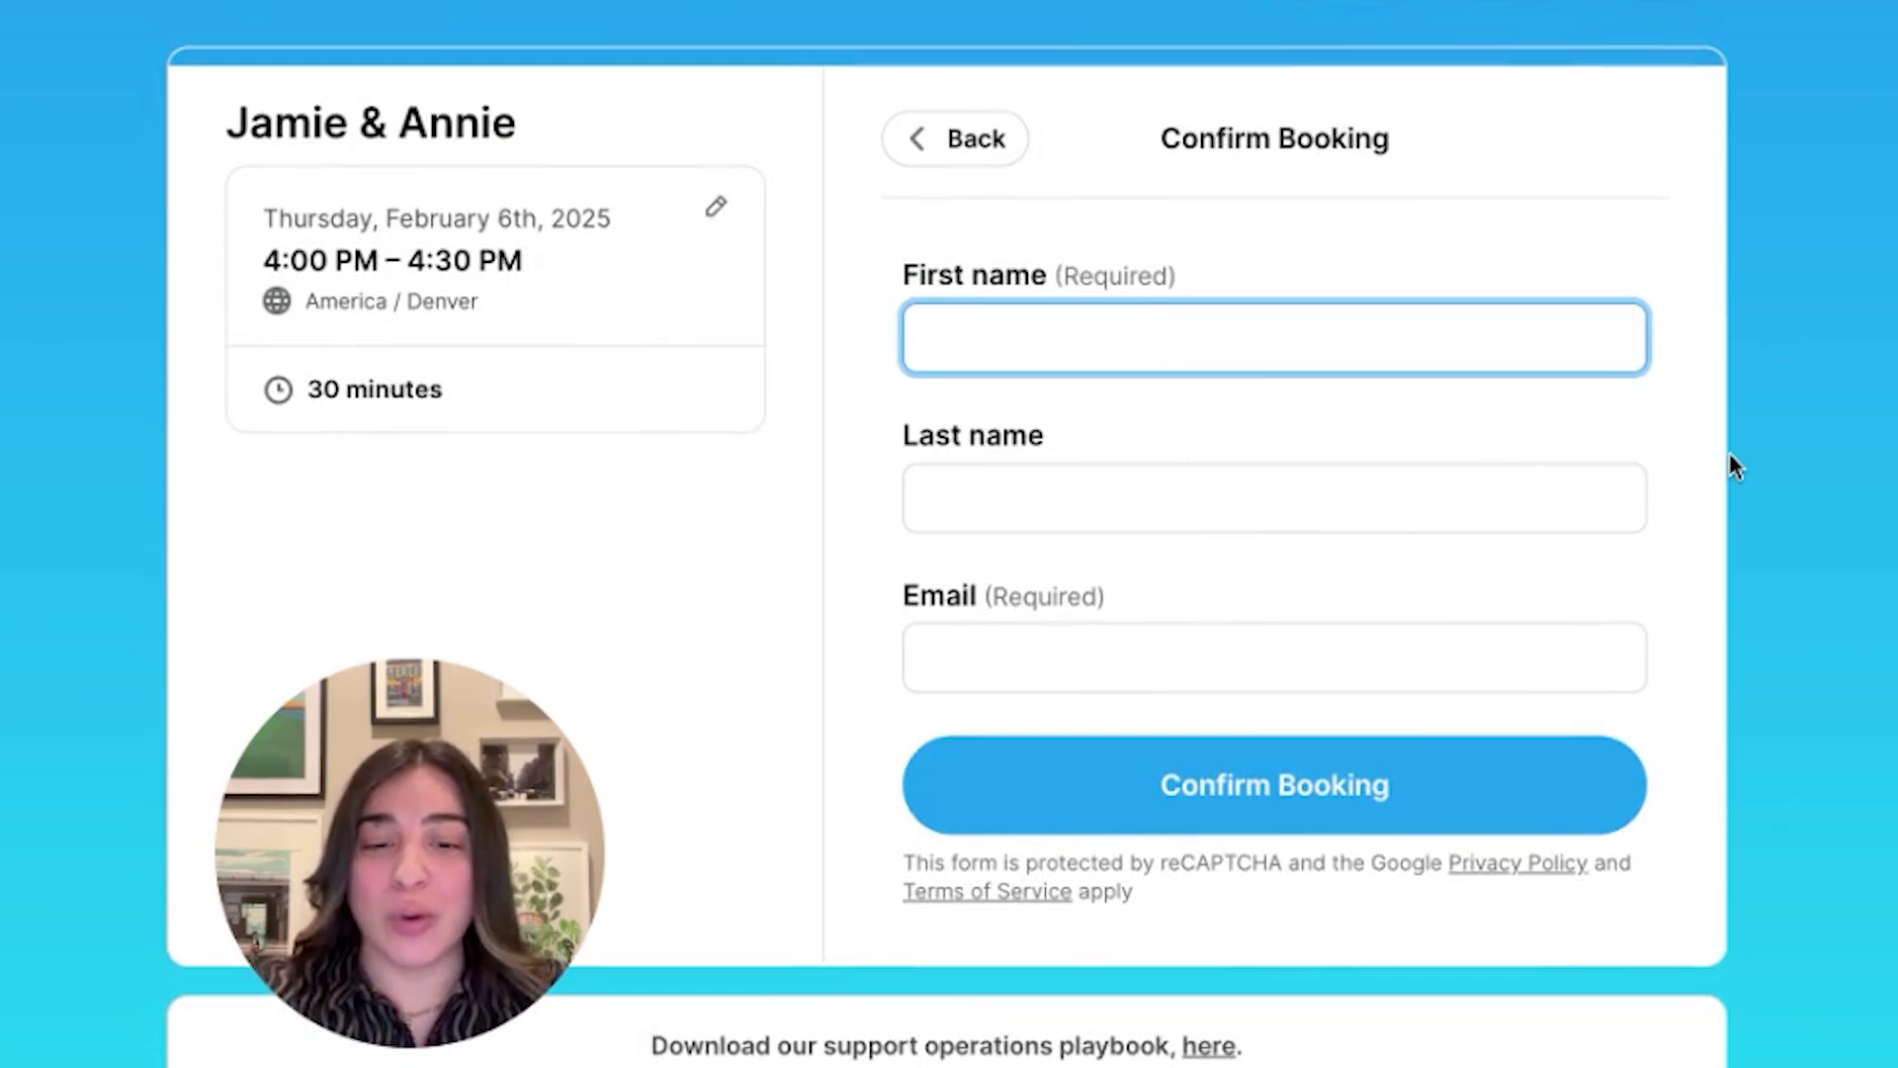
key(Tab)
key(Tab)
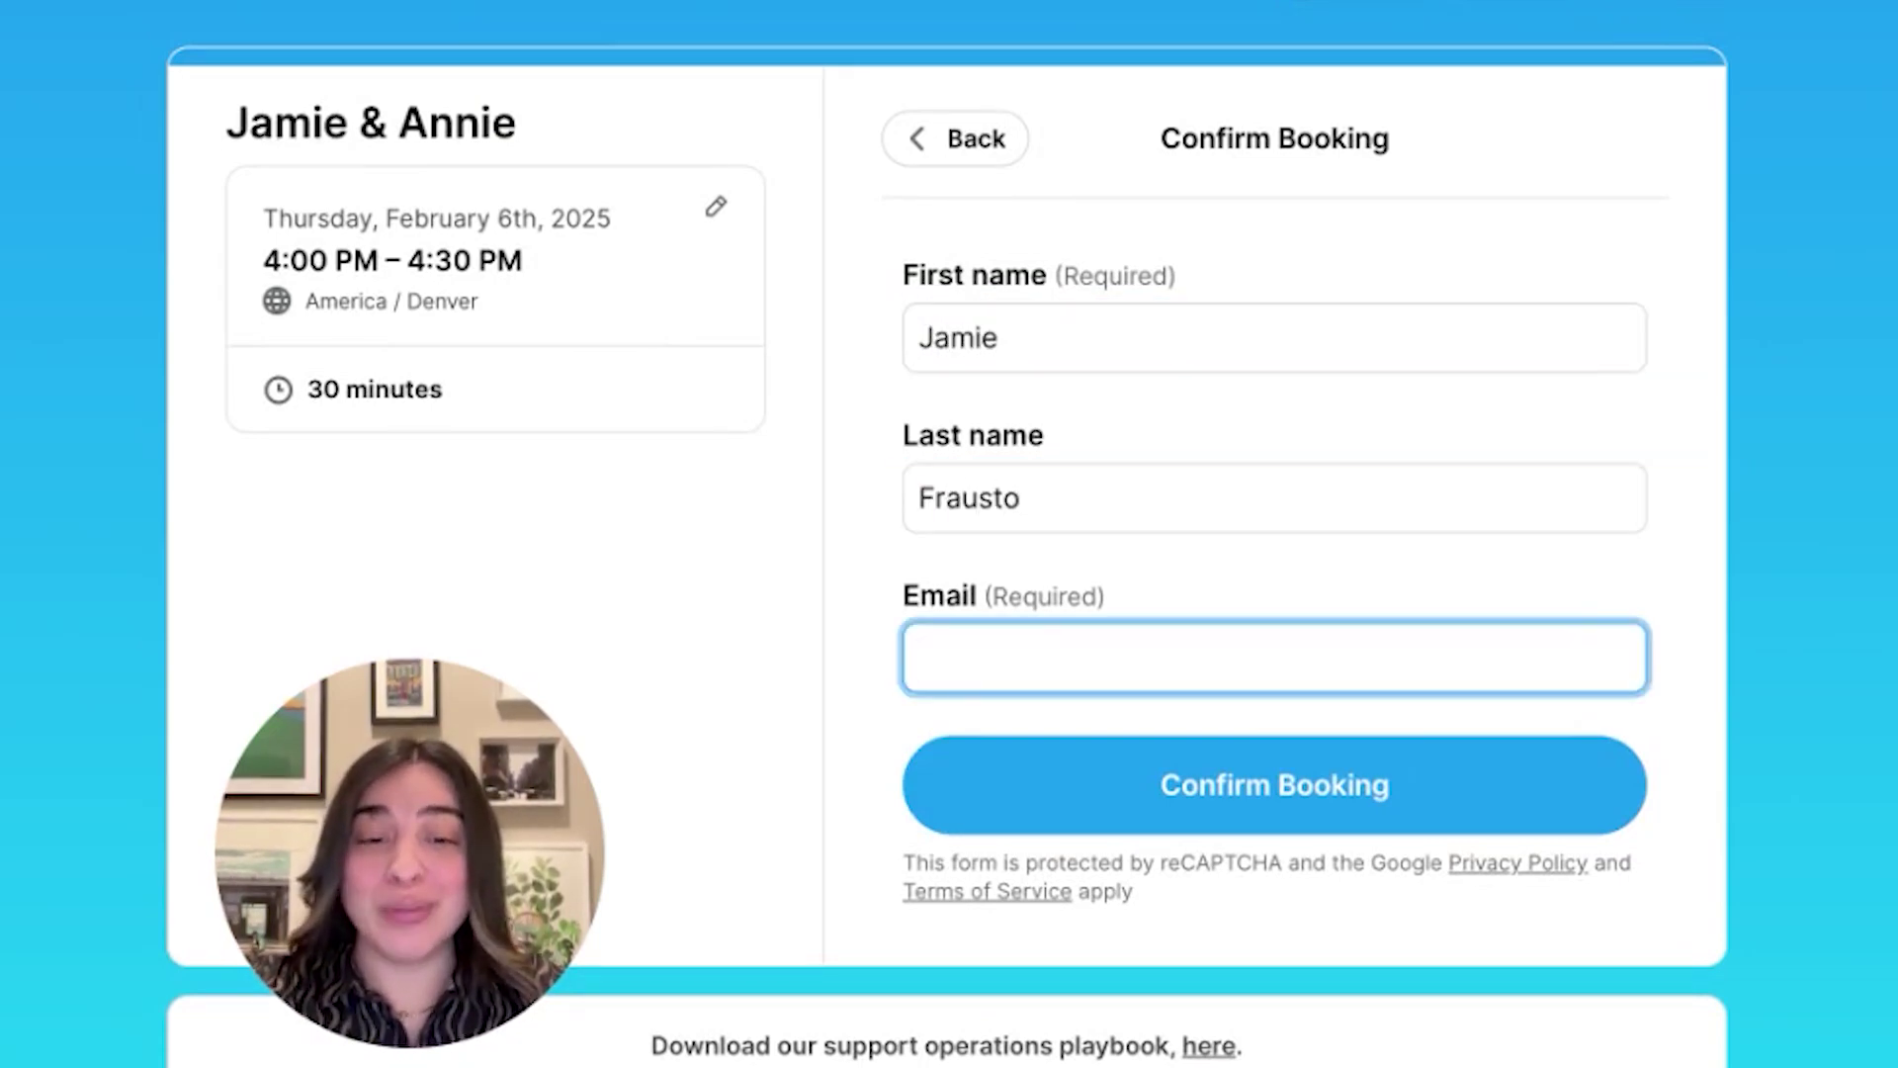
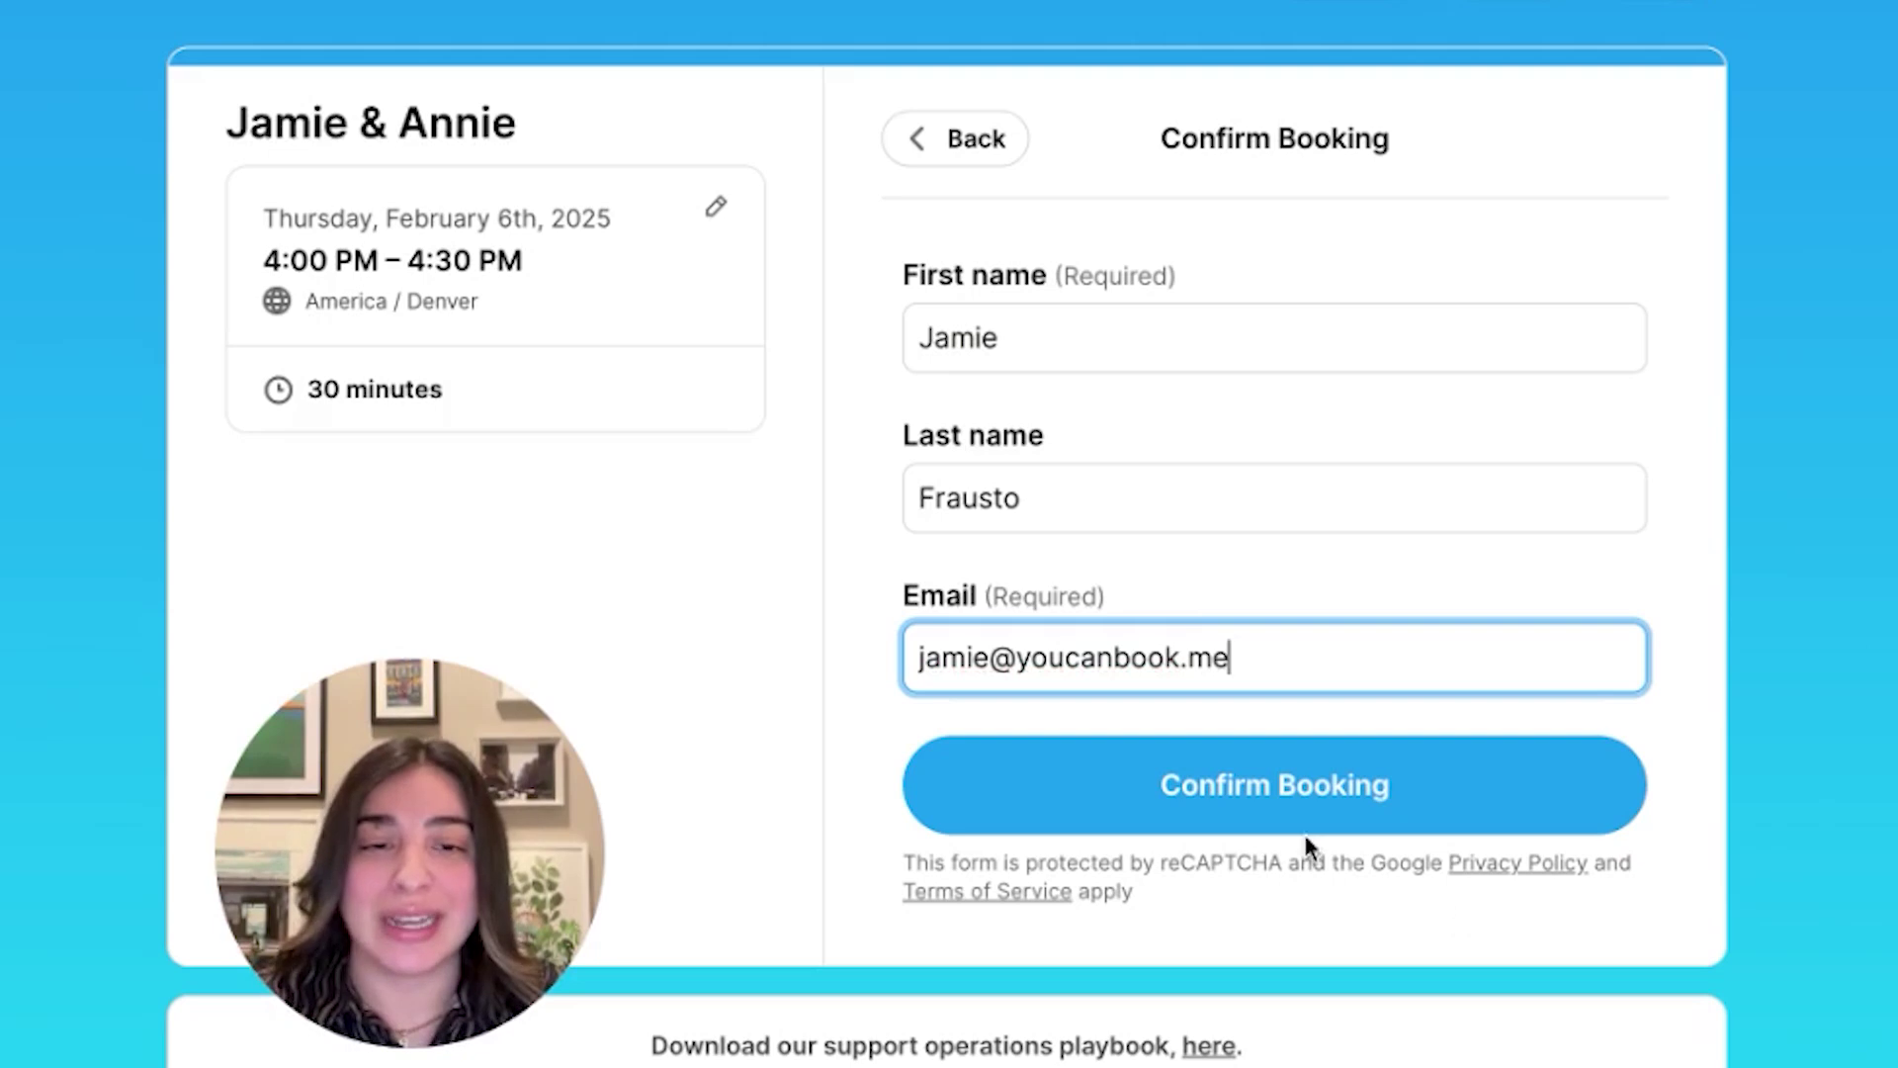
click(1274, 784)
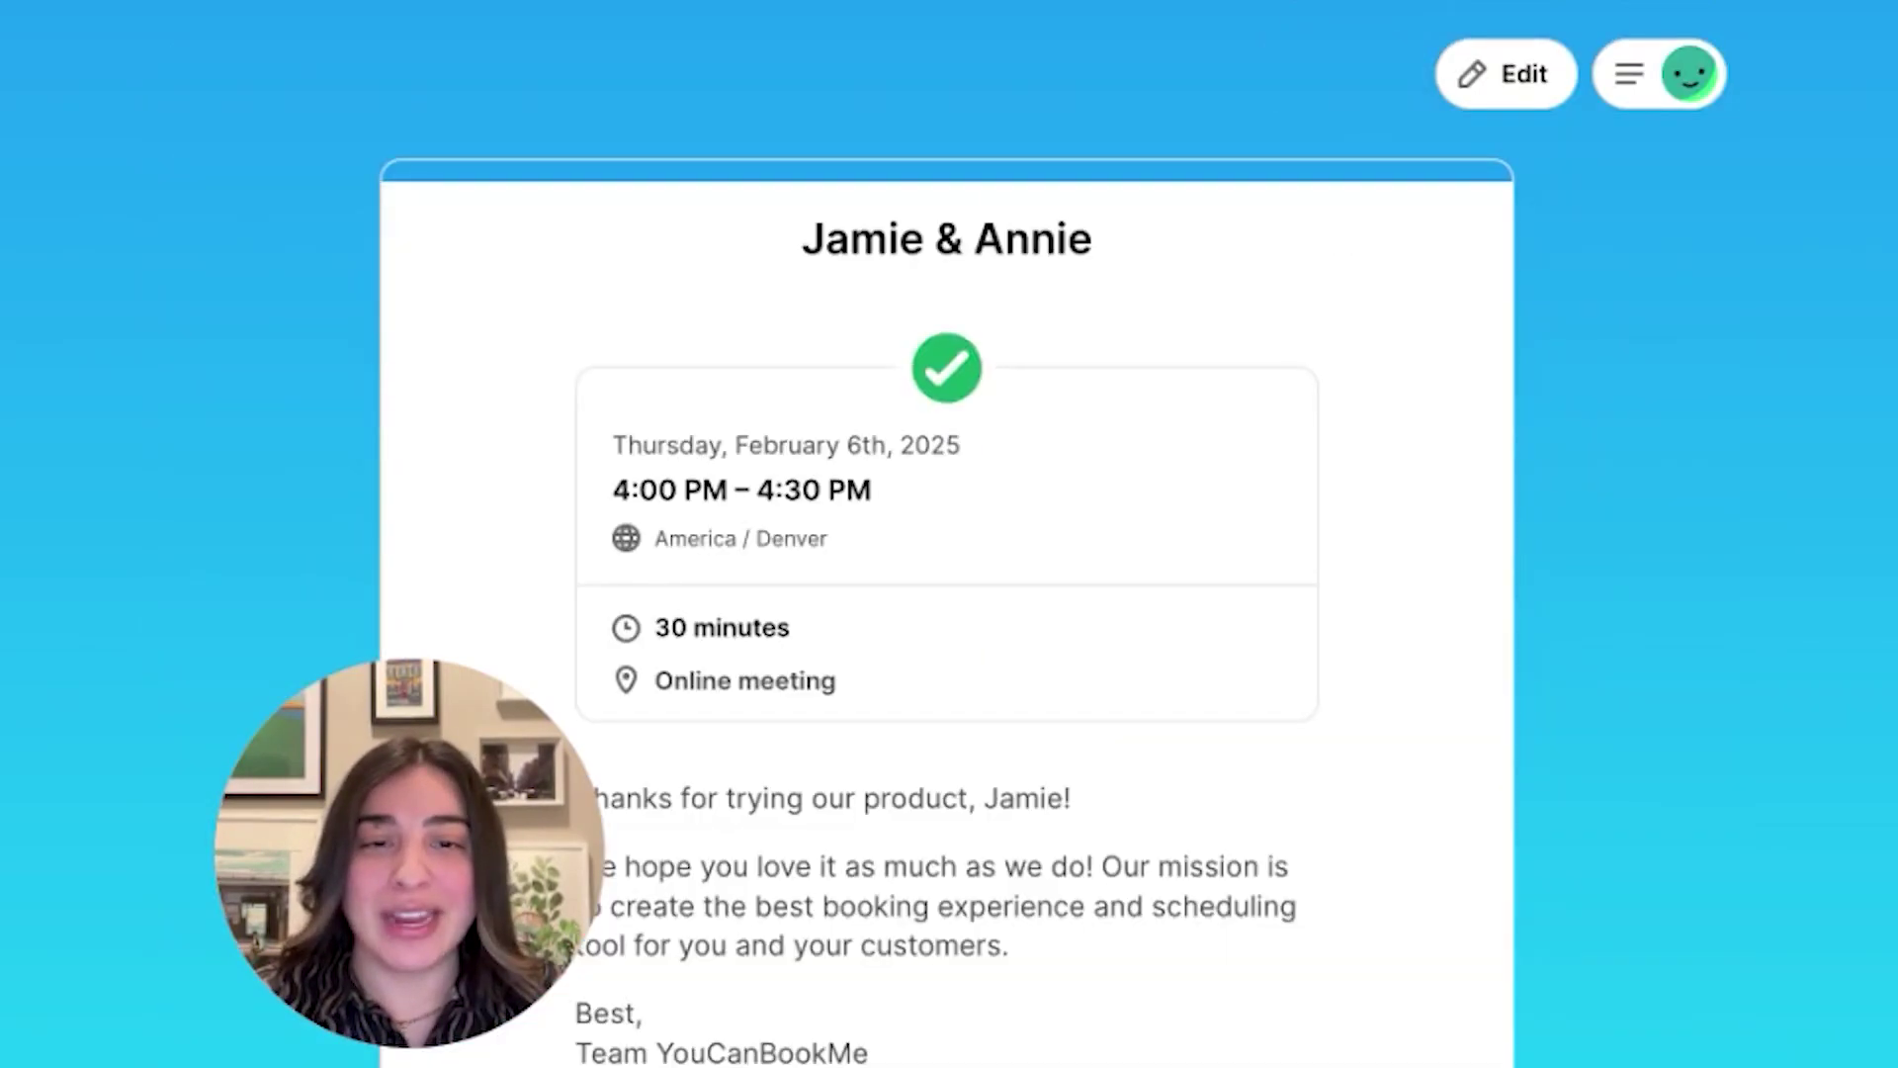
Scroll through the confirmation page for the February 6, 4:00–4:30 PM online meeting
scroll(555, 831, down, 2)
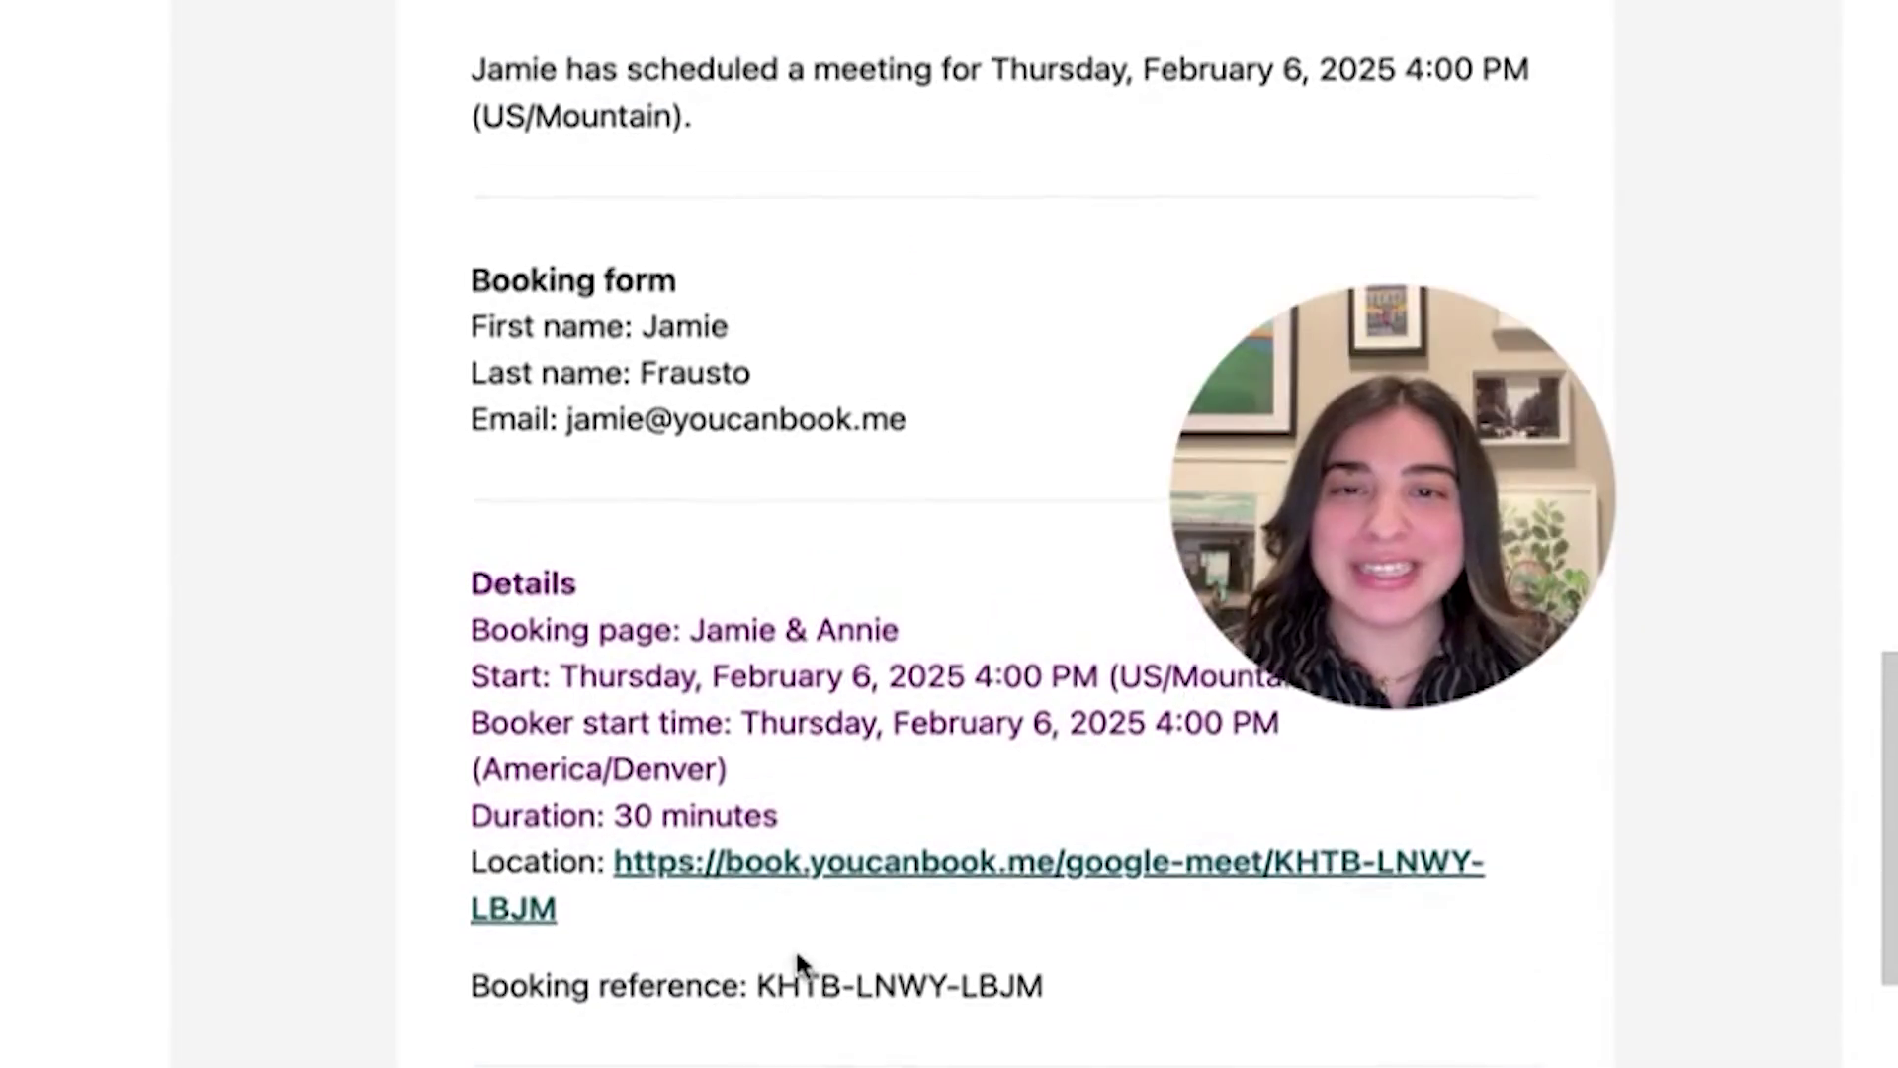
scroll(797, 955, up, 2)
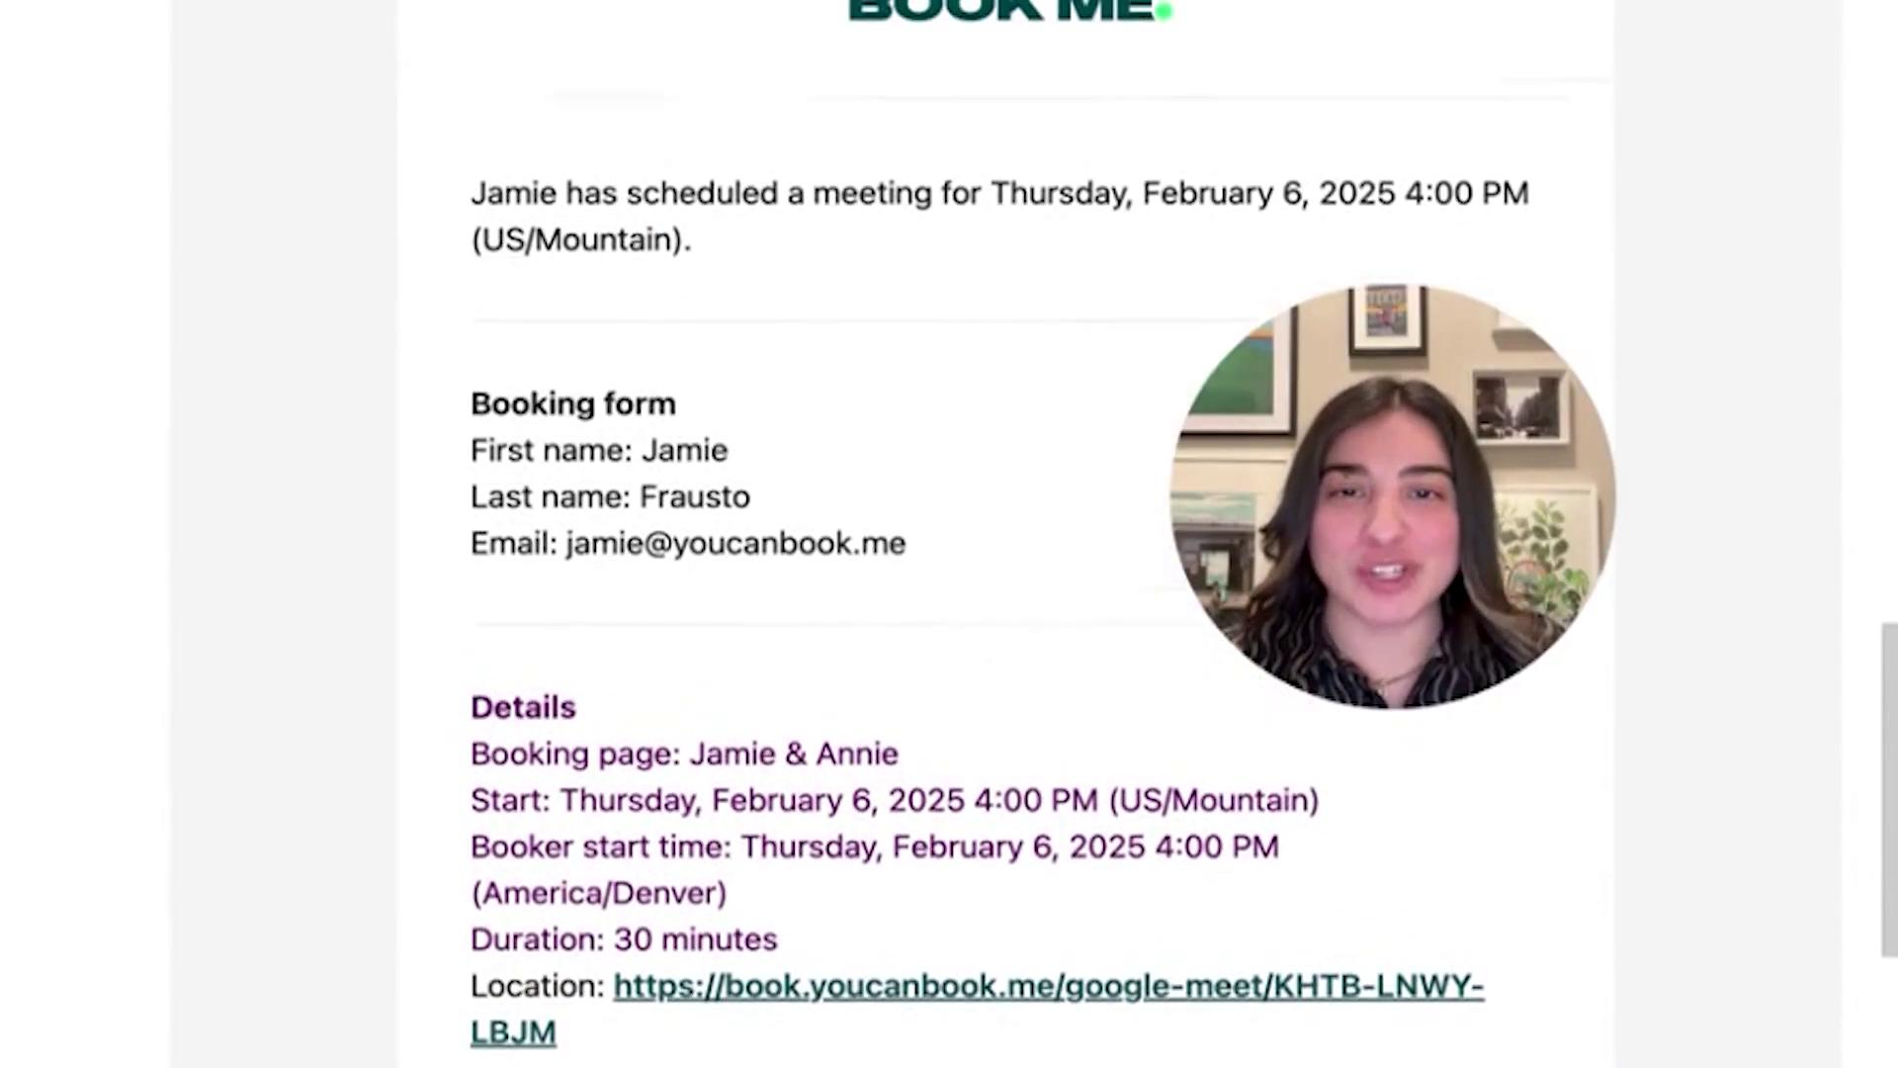
Scroll through the notification email's booking form answers, start time, duration and booking reference
scroll(989, 534, up, 1)
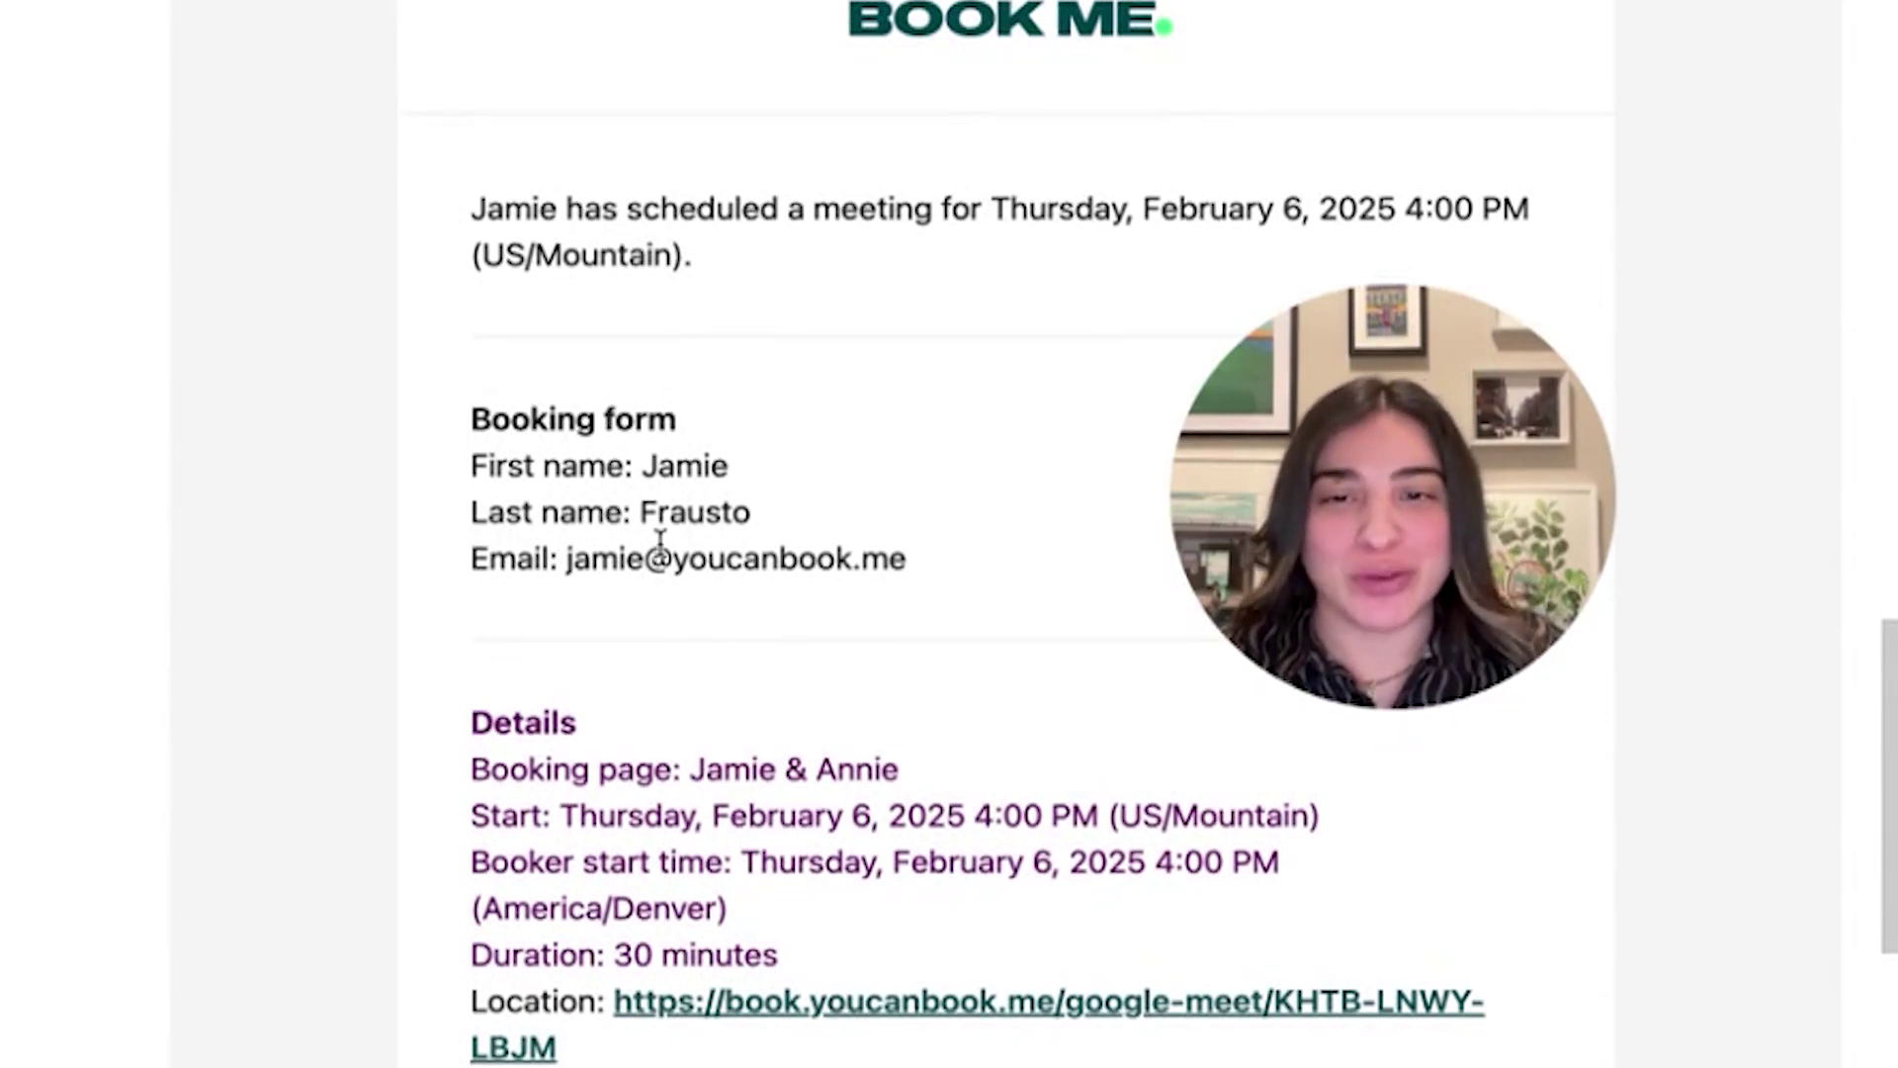
scroll(633, 554, down, 1)
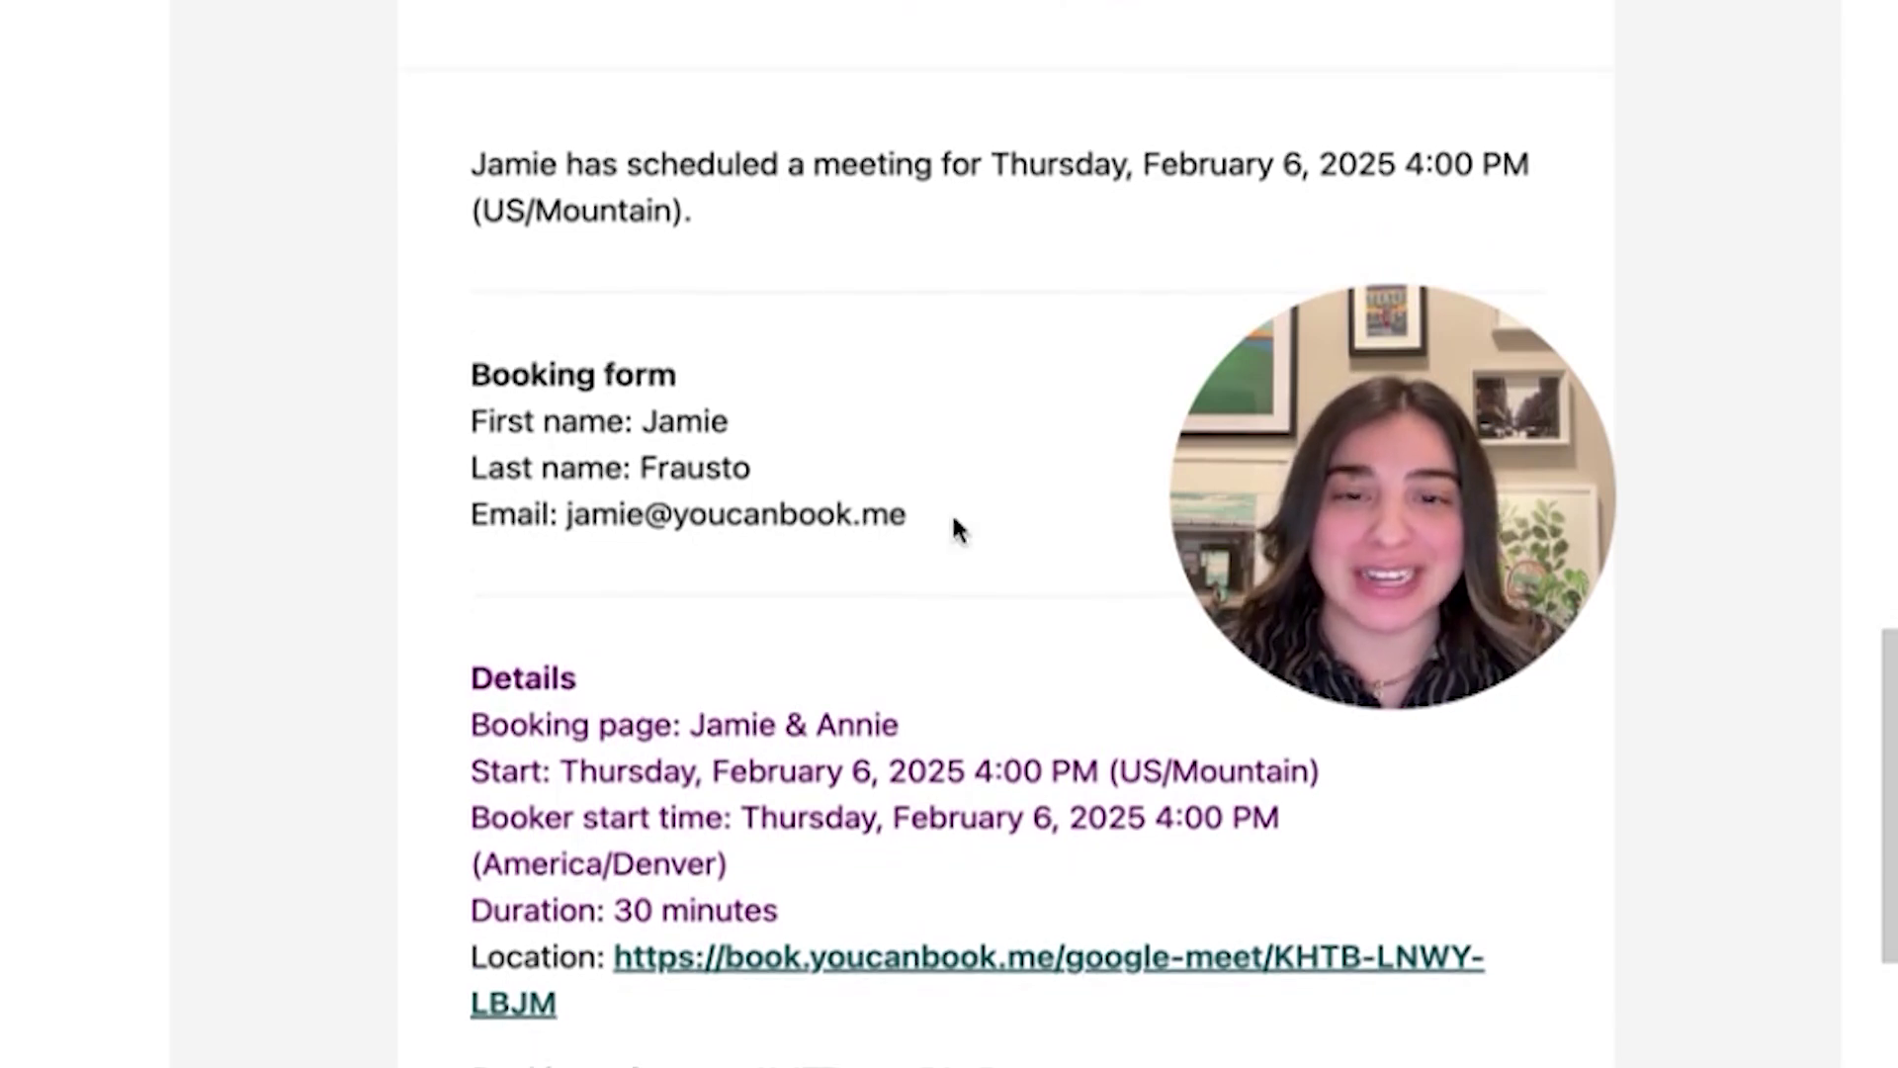
scroll(949, 539, down, 4)
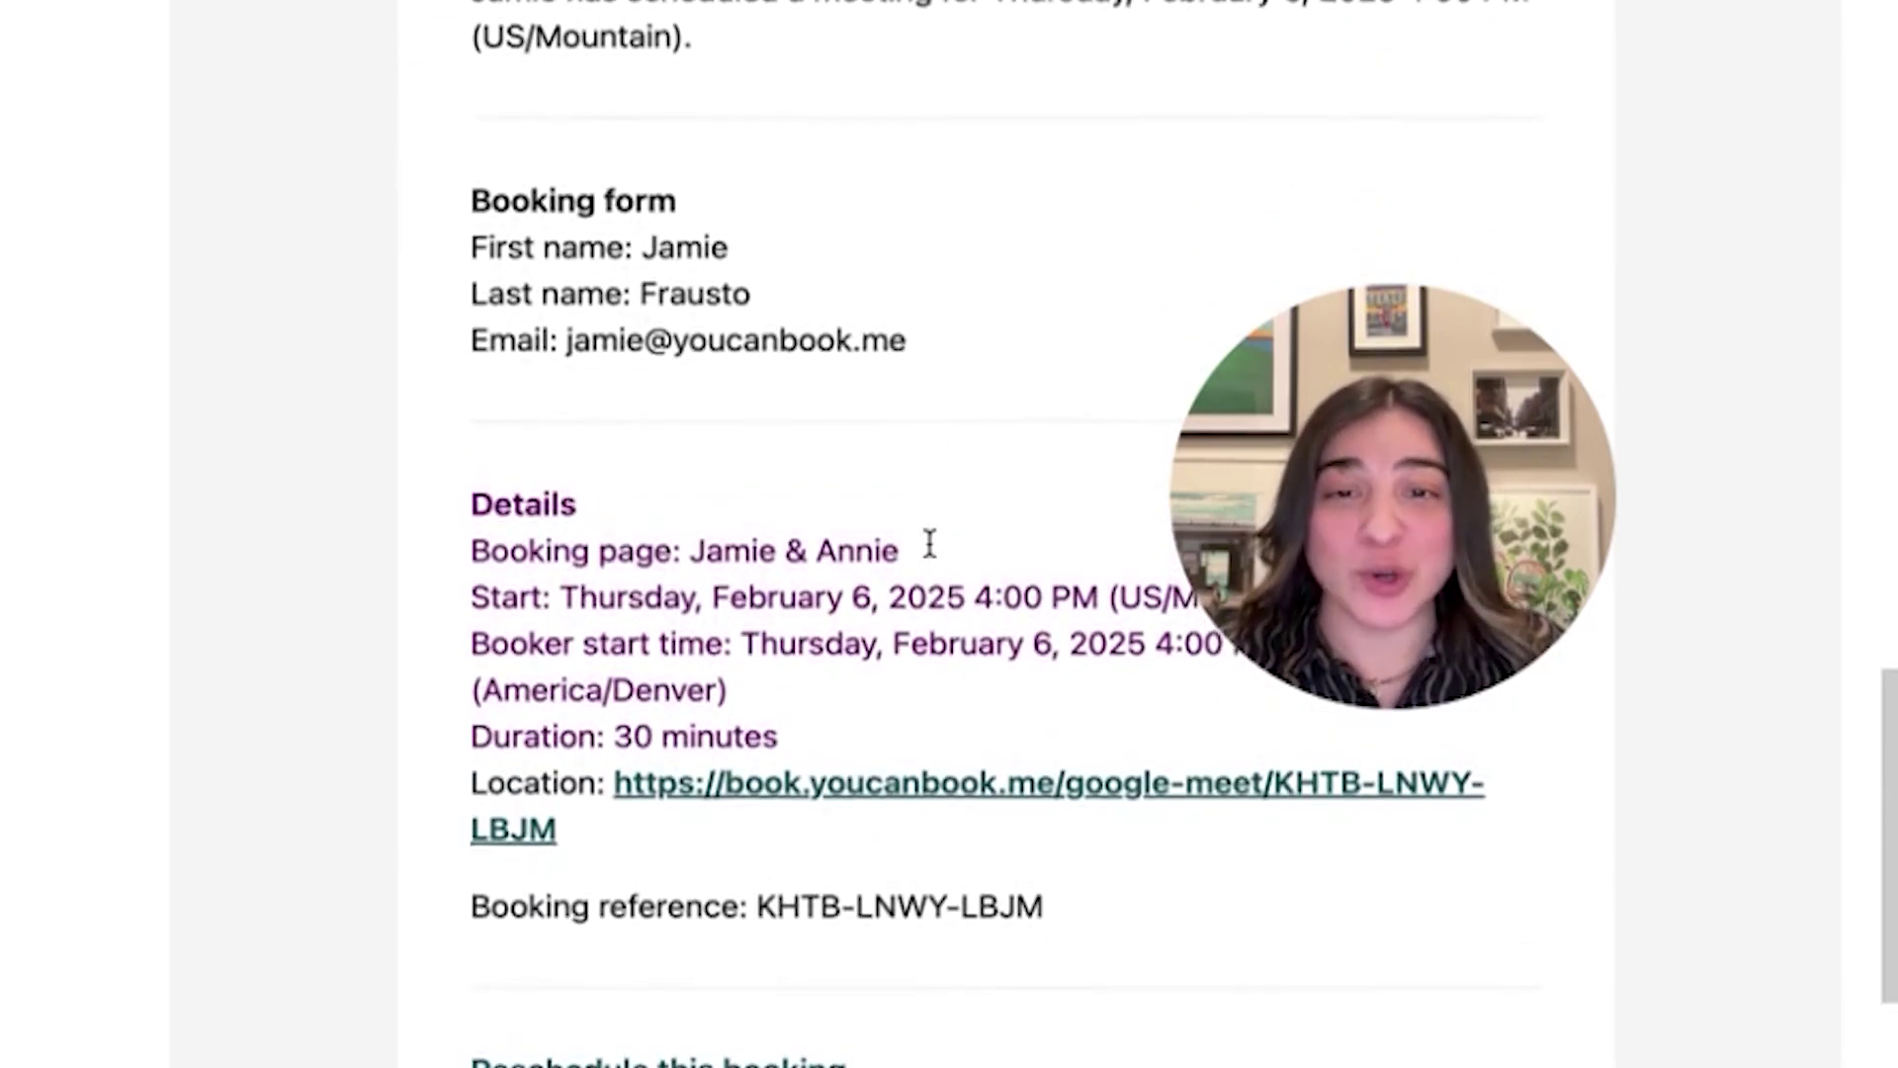
scroll(856, 622, up, 1)
scroll(861, 672, up, 3)
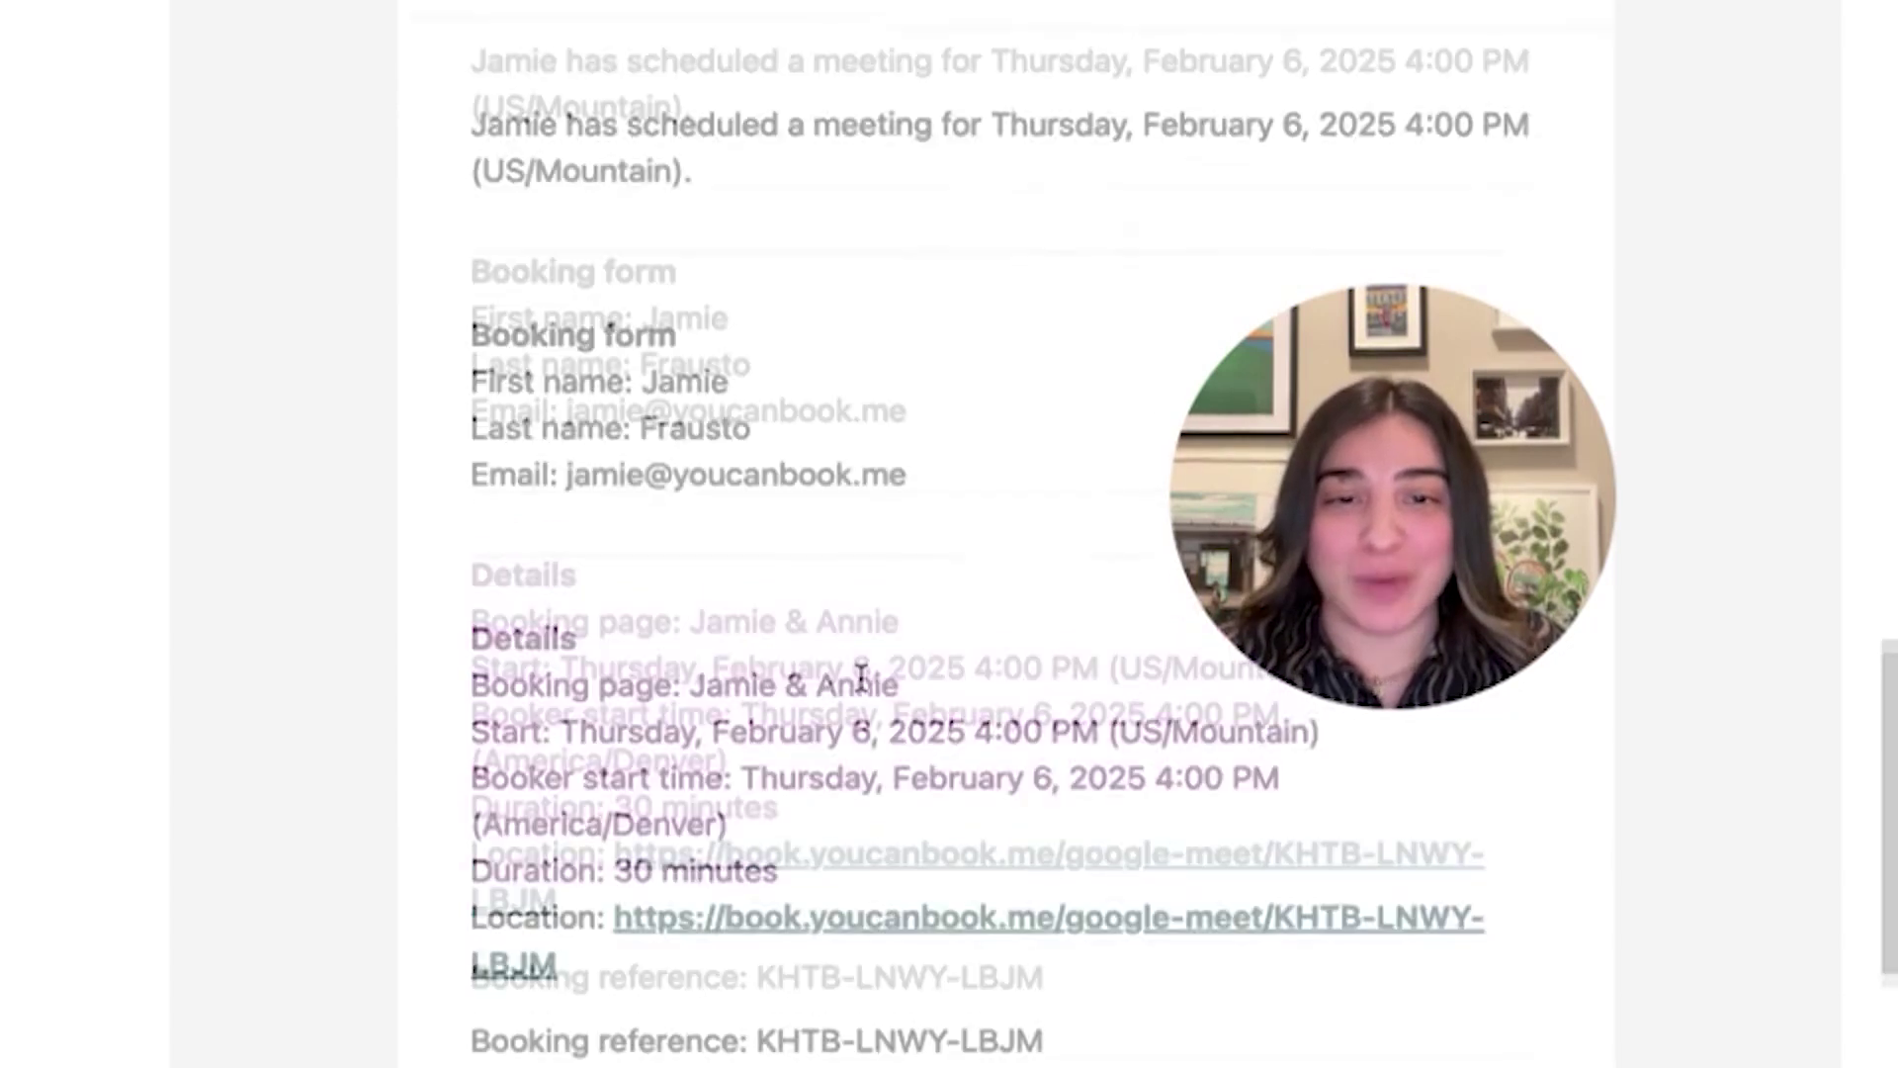
scroll(712, 847, down, 3)
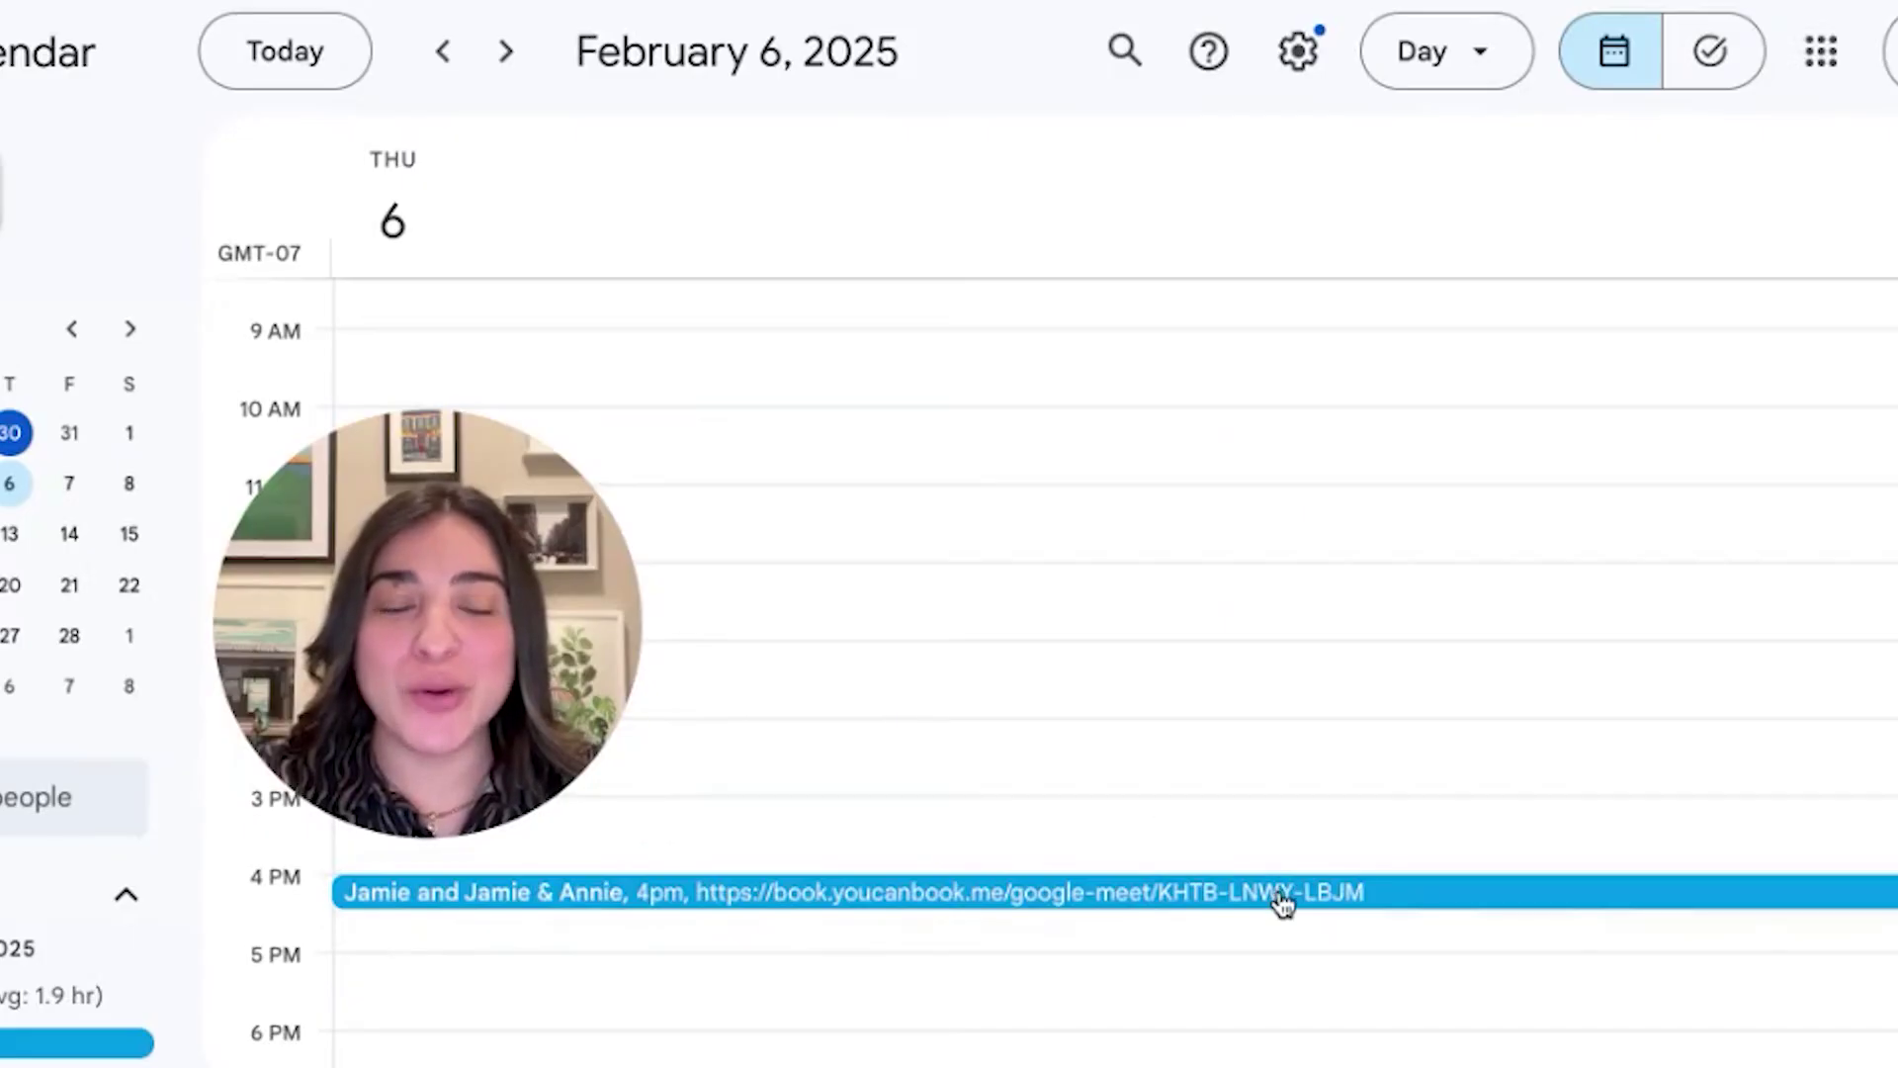
Open the 4pm February 6 event and scroll through its two guests and description
click(1282, 902)
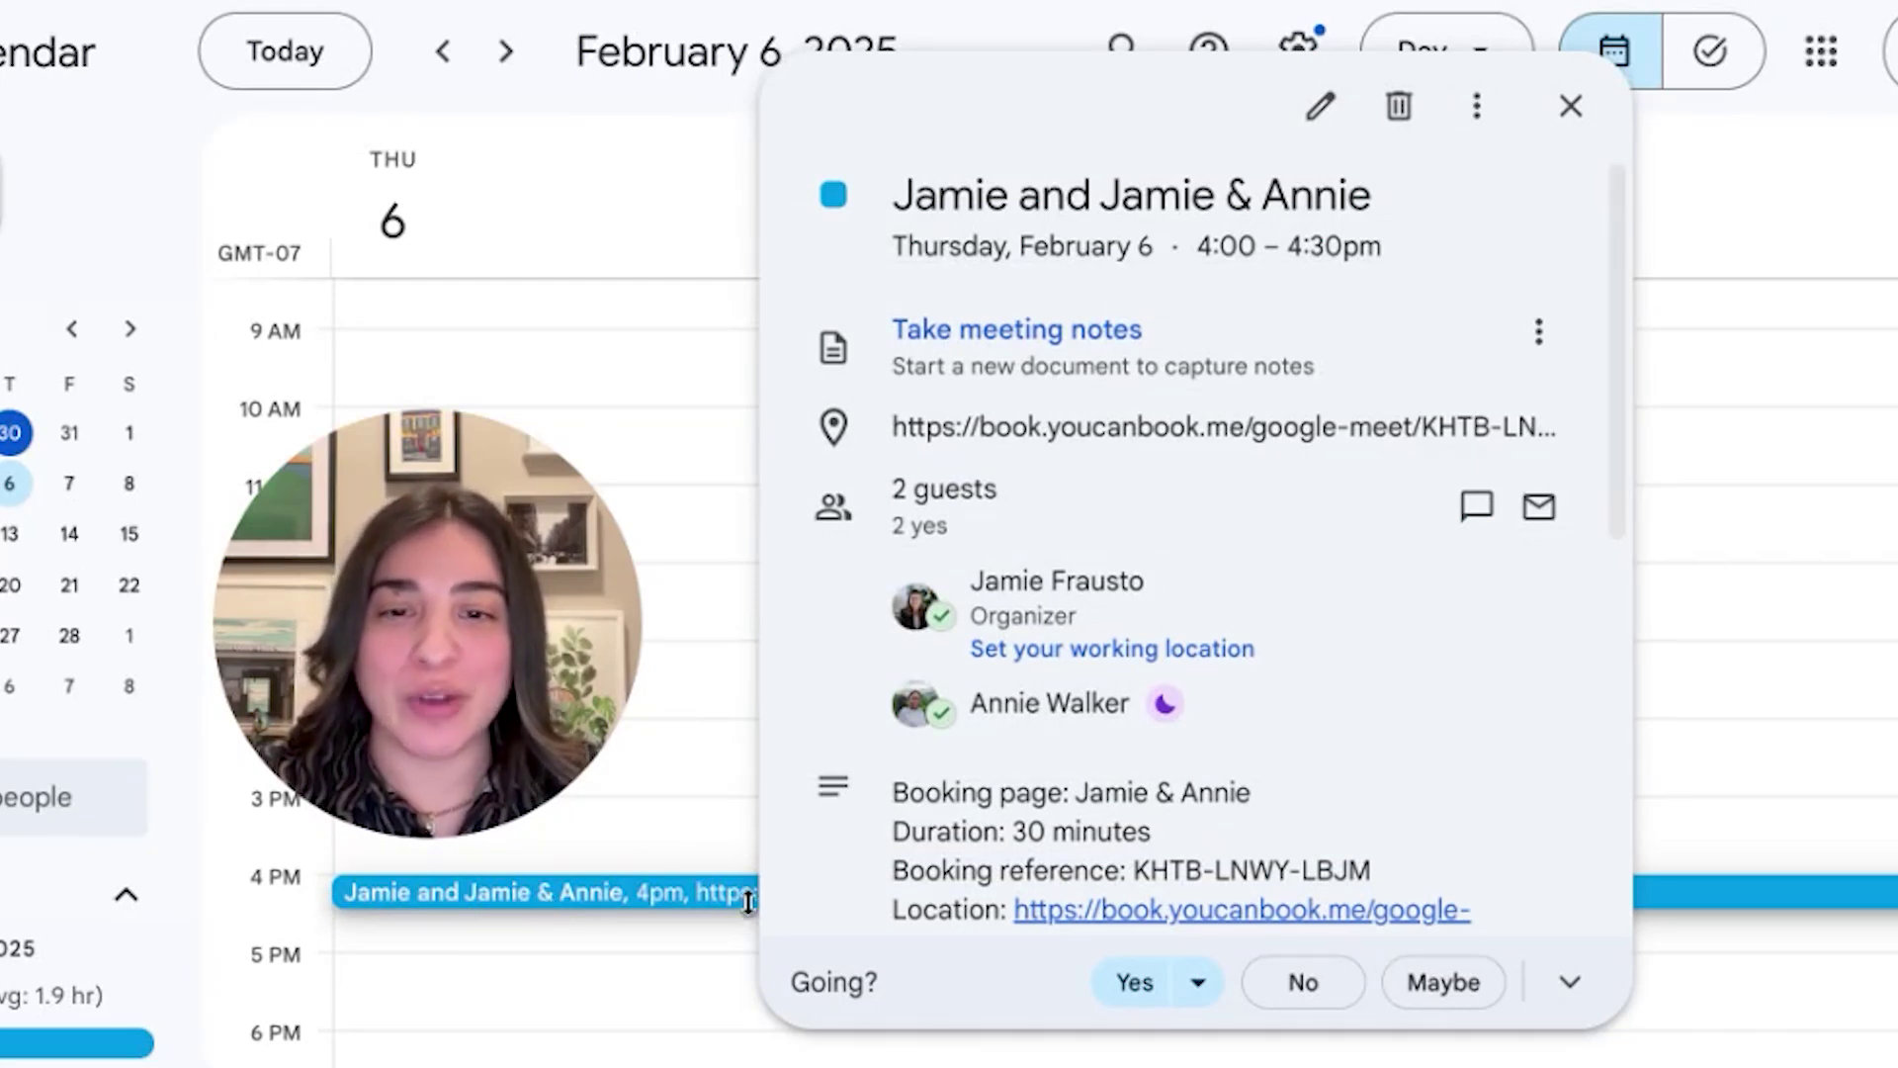
mouse_move(1199, 581)
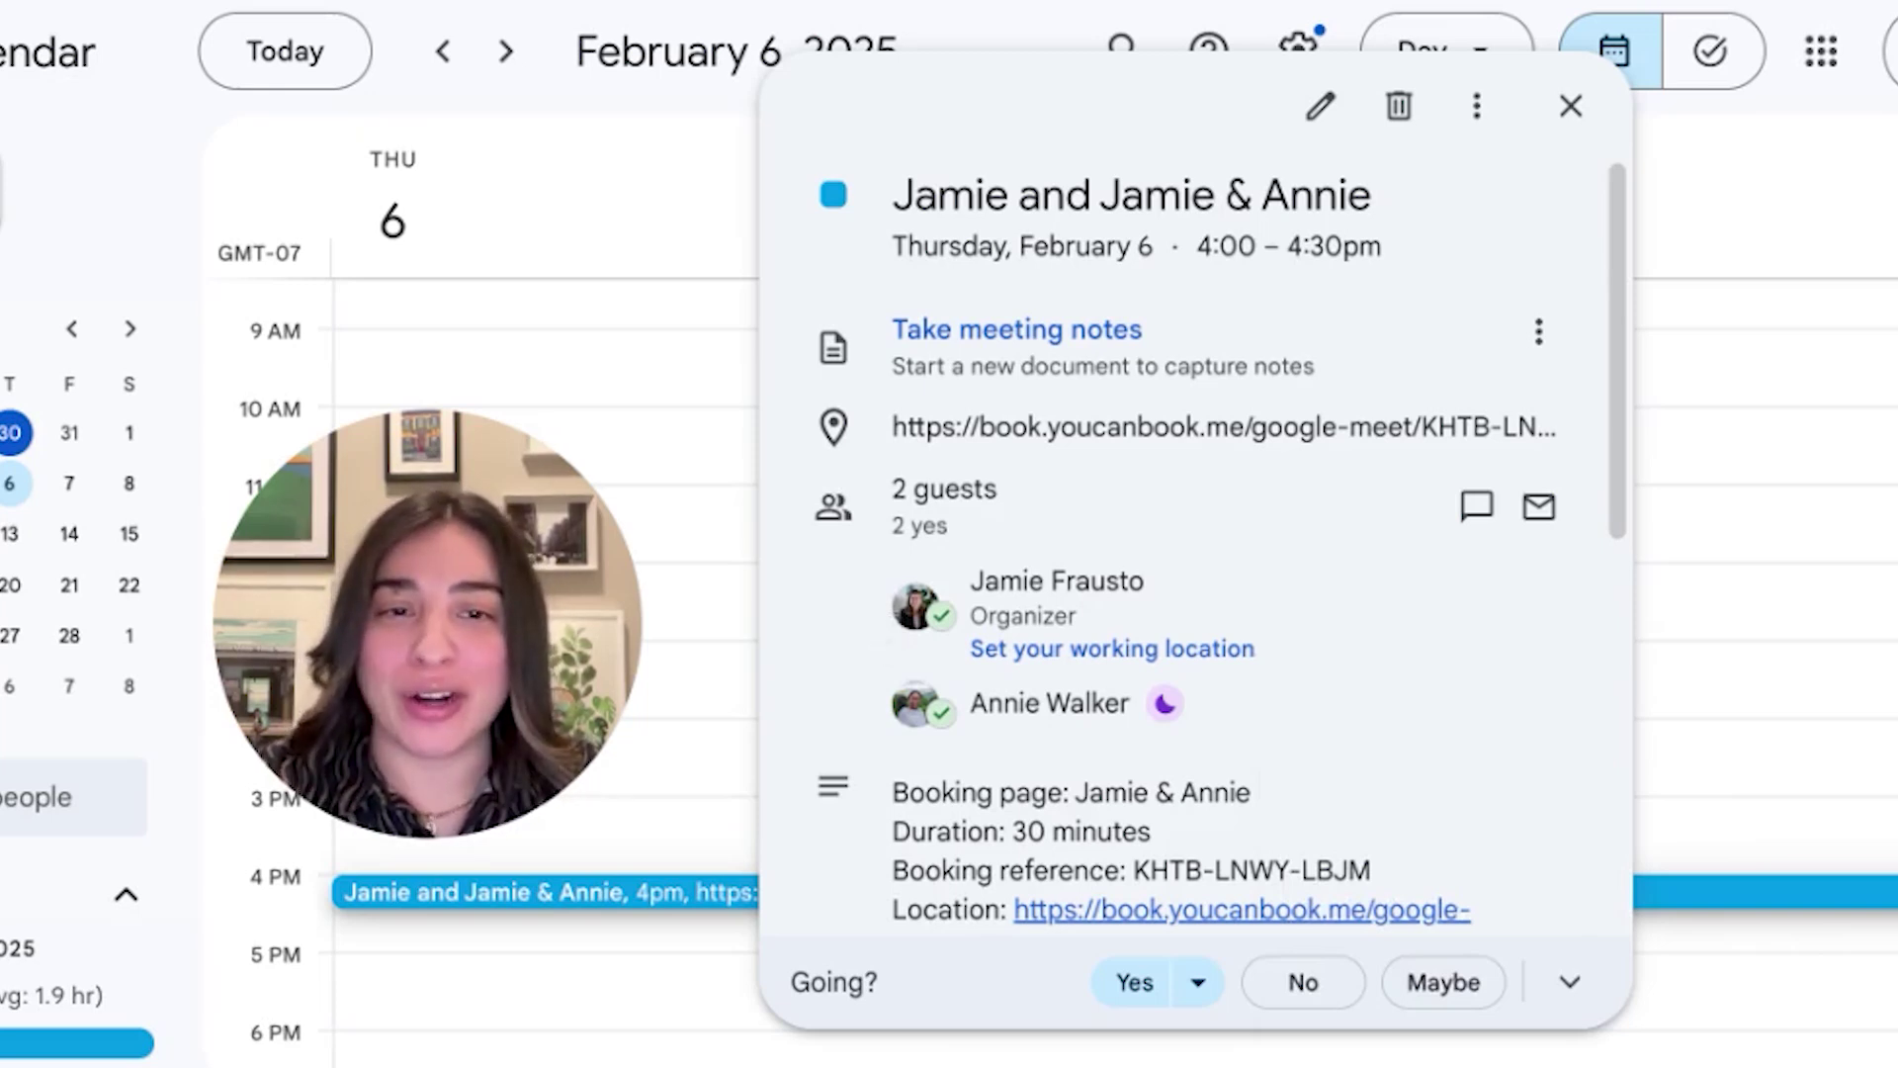
scroll(1186, 553, down, 3)
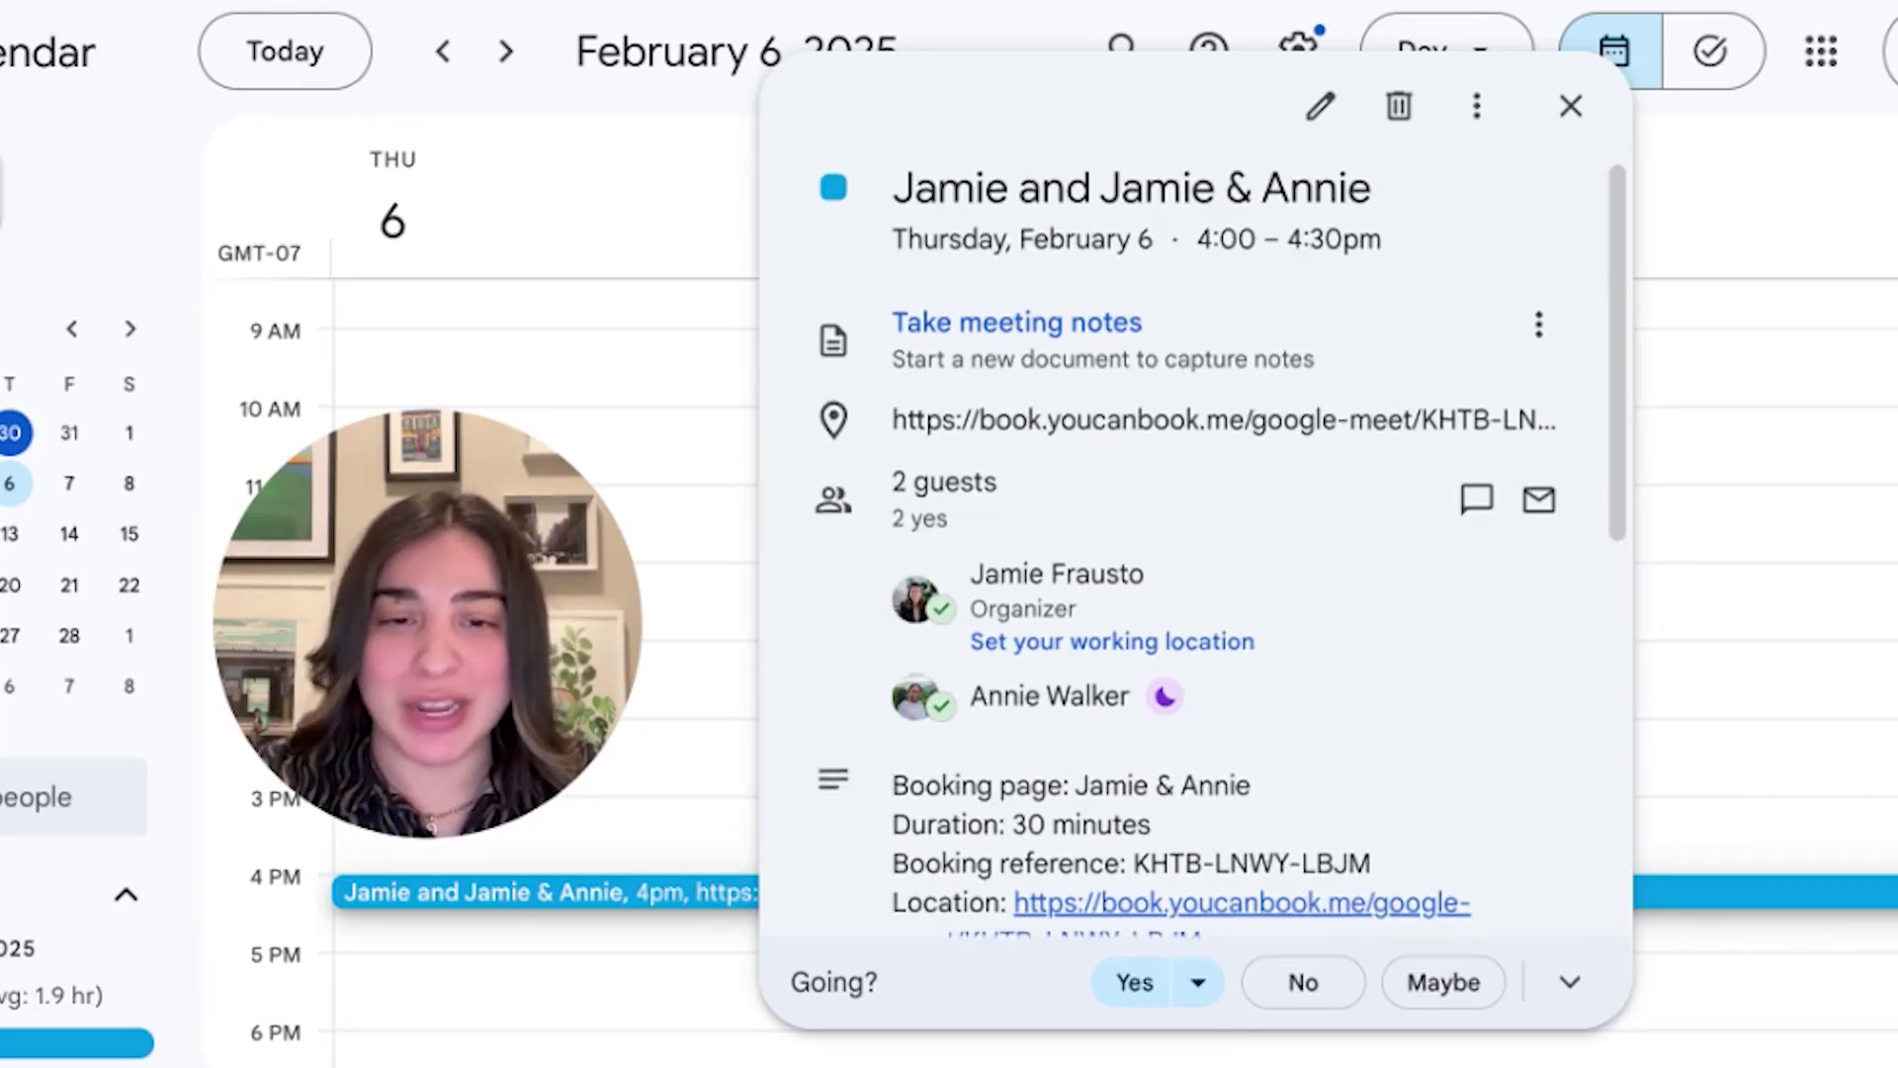
scroll(847, 656, down, 2)
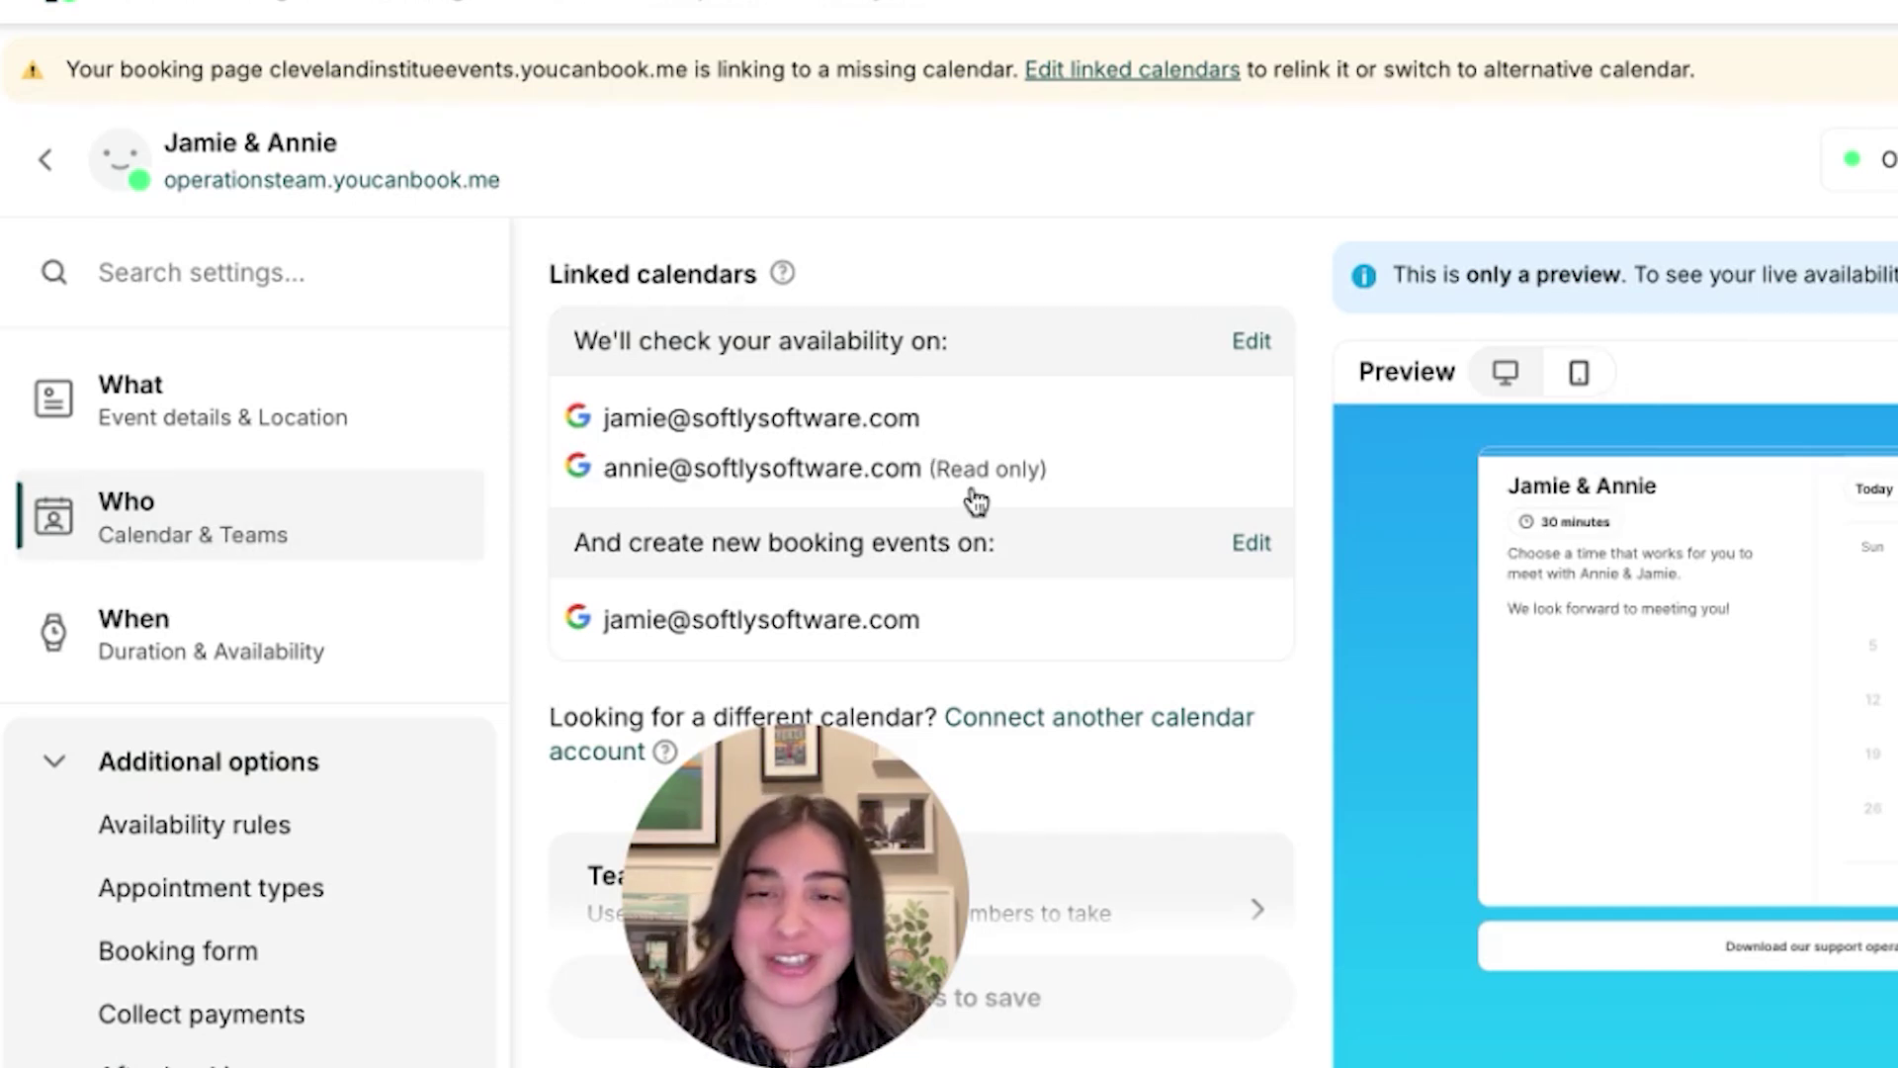
Scroll through the Jamie & Annie page's Who > Linked calendars settings
scroll(969, 500, down, 1)
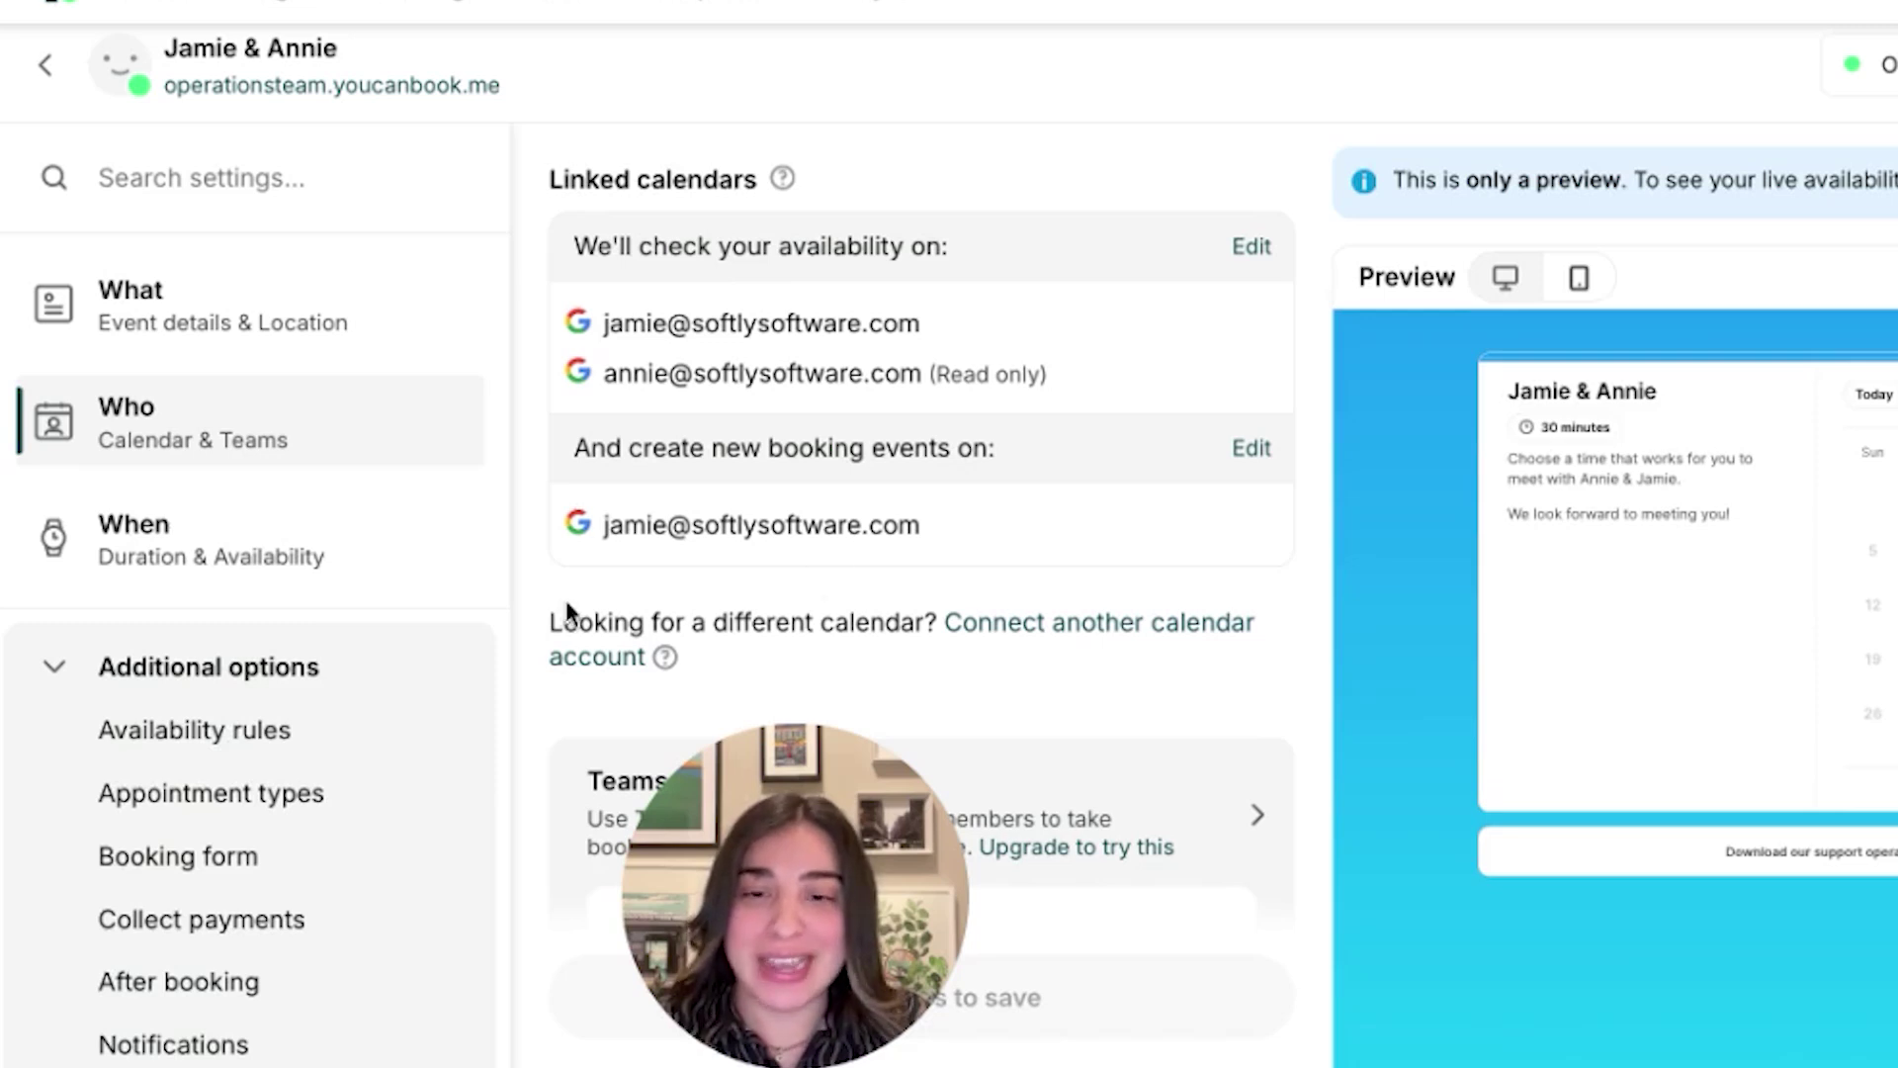
scroll(415, 589, down, 3)
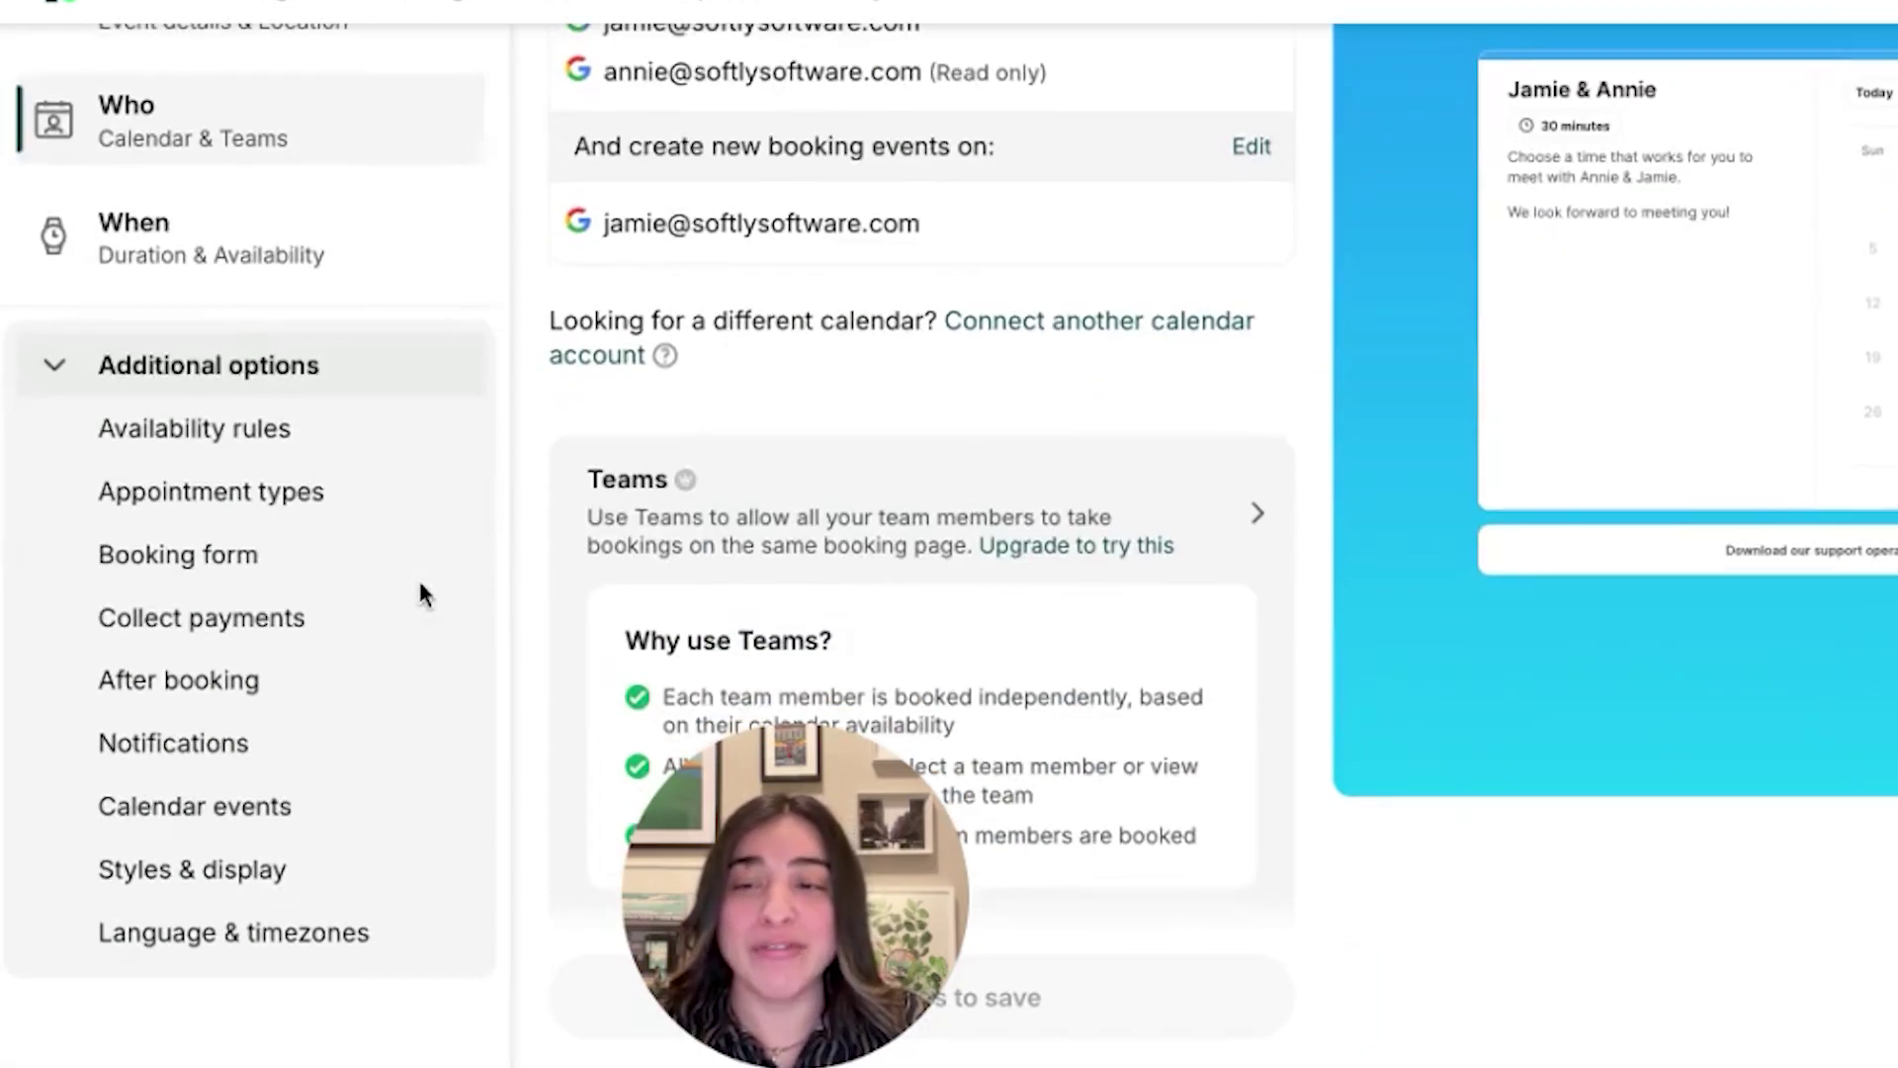
Review the calendar event title and description templates, then go to Notifications settings
click(304, 809)
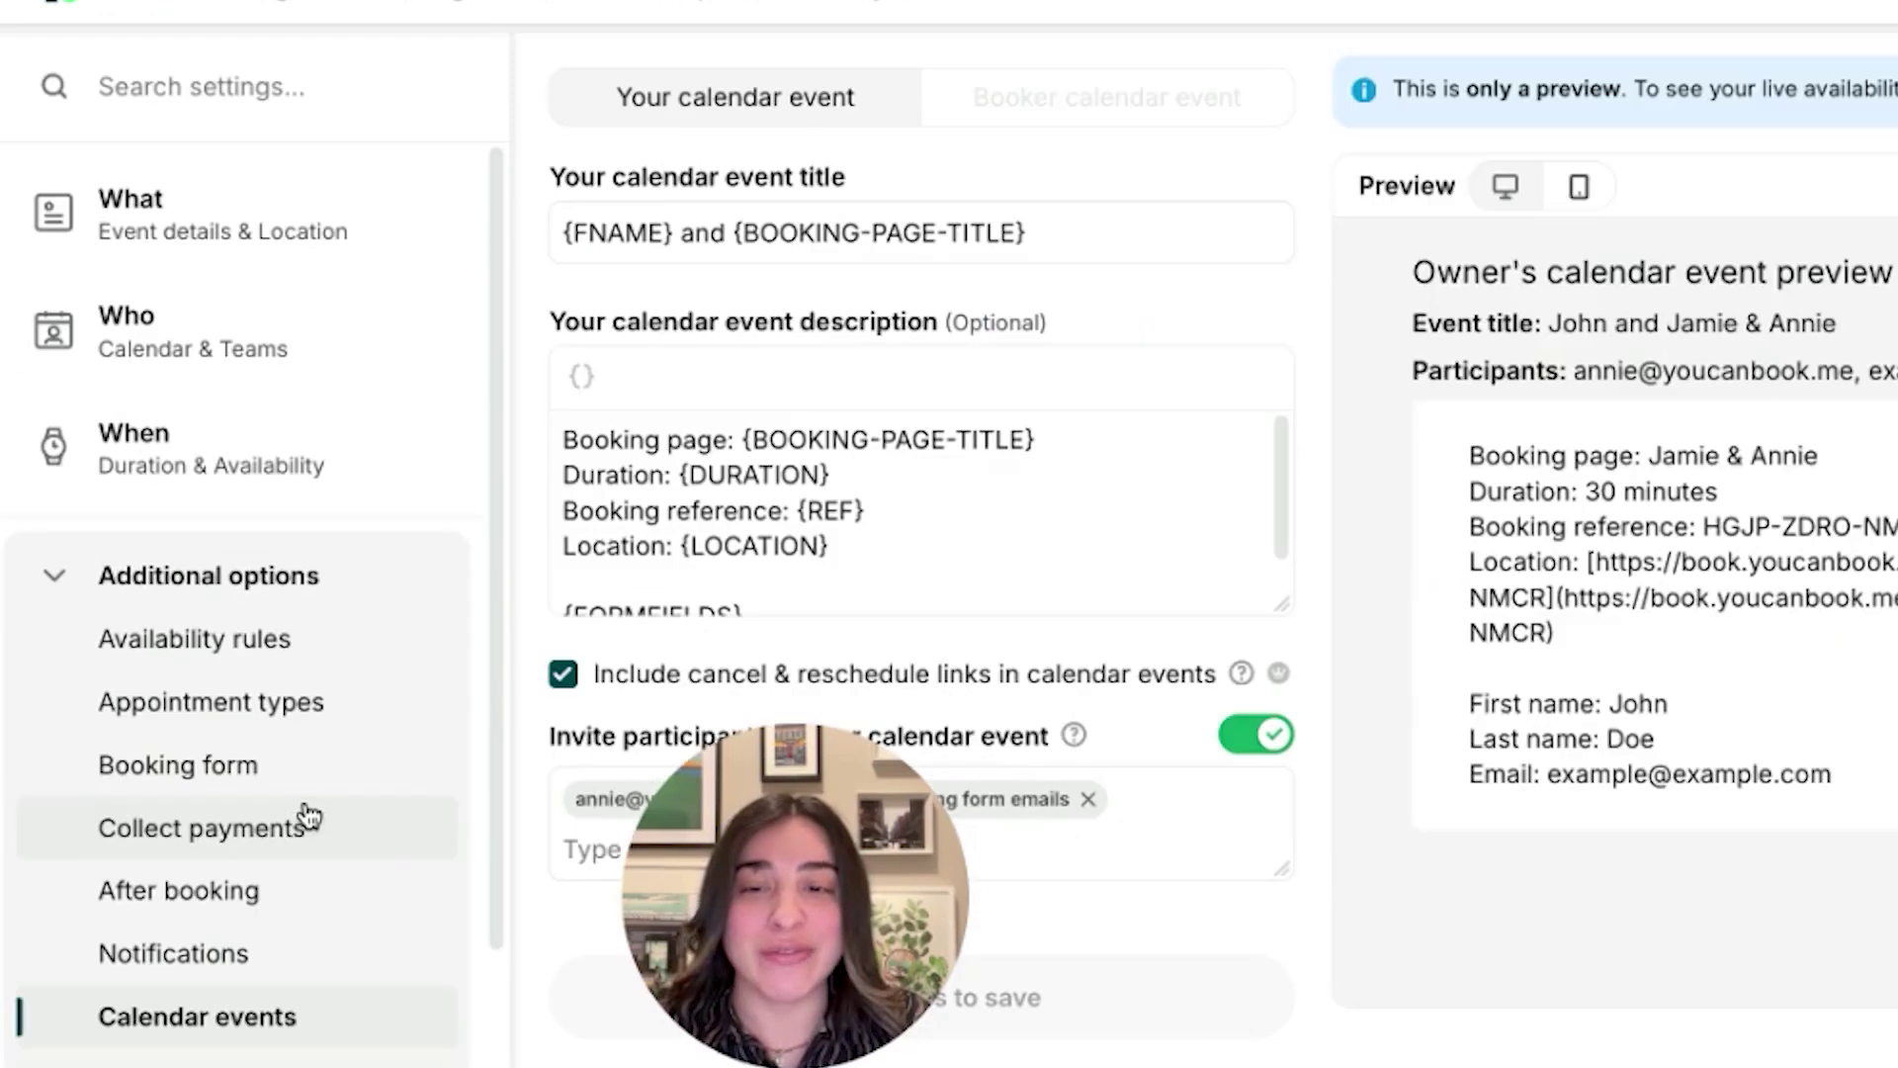
scroll(865, 494, down, 1)
scroll(751, 554, up, 1)
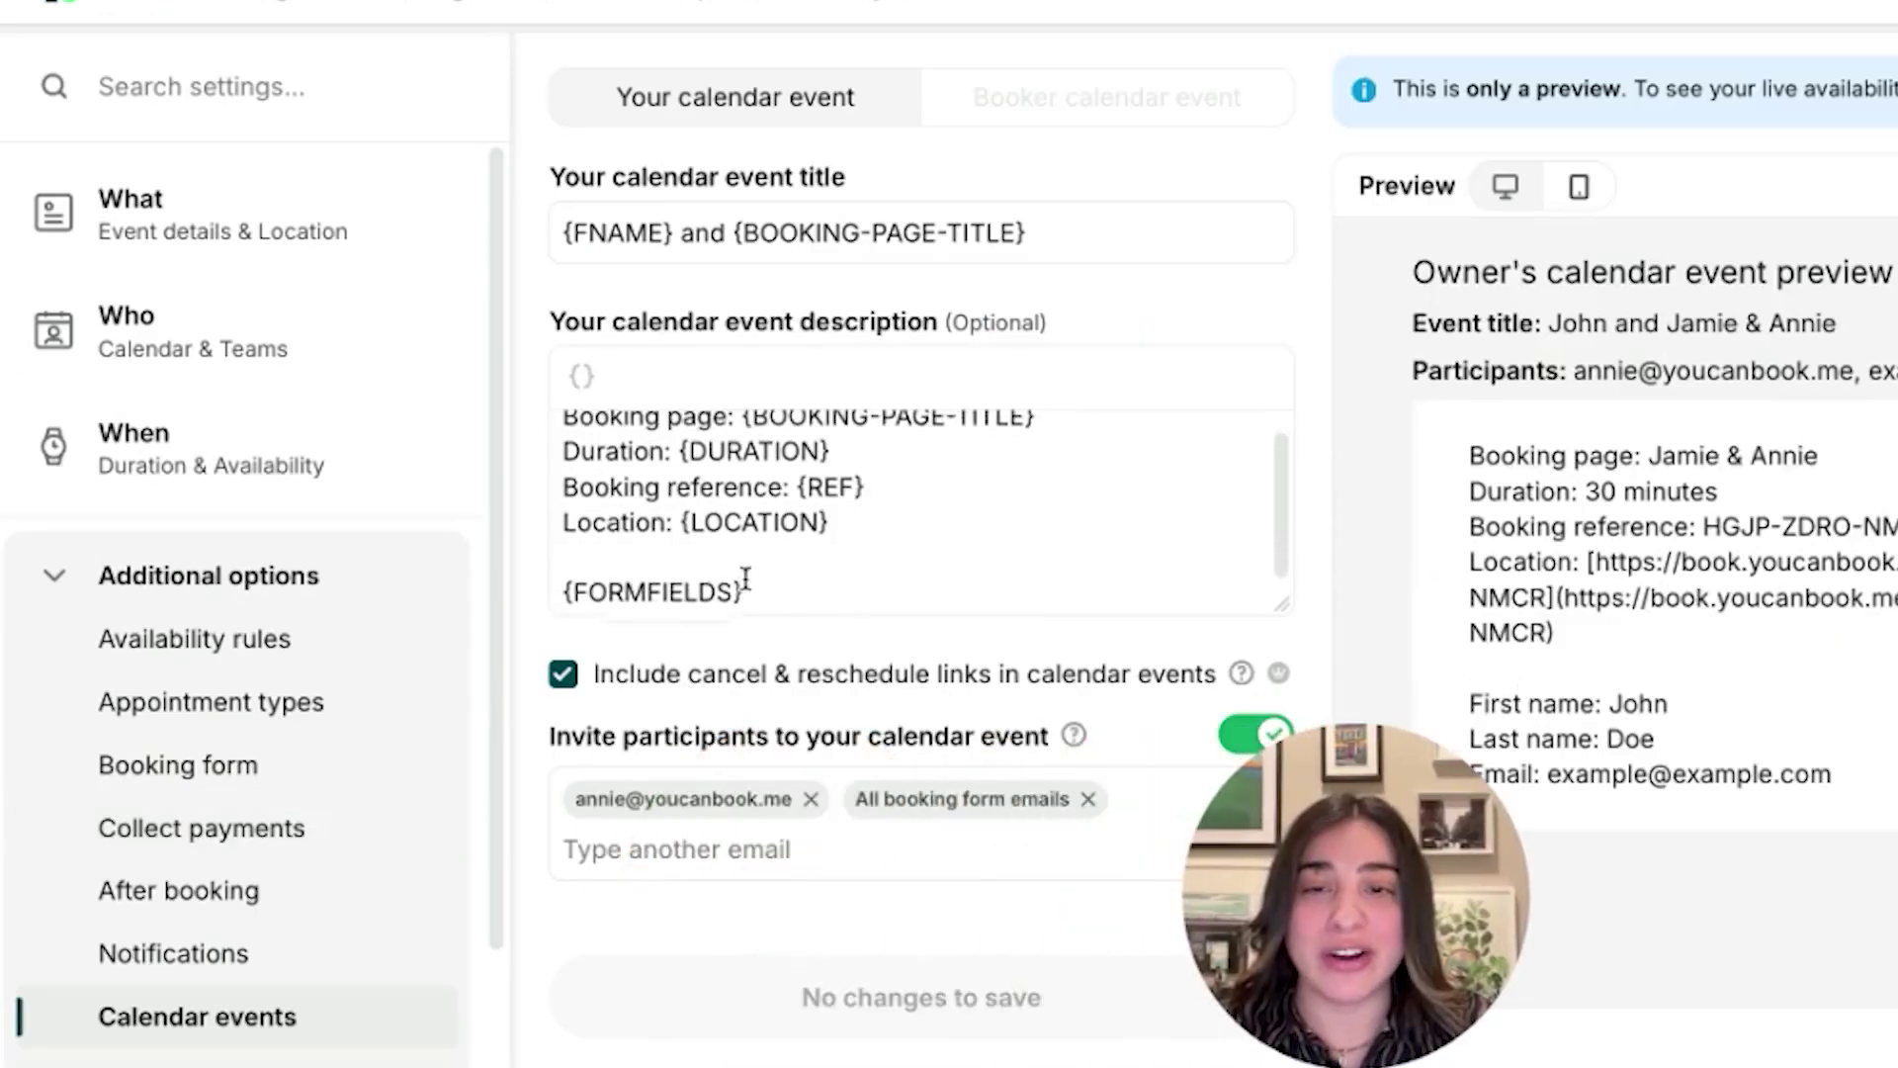
scroll(780, 543, down, 1)
scroll(791, 538, up, 1)
scroll(827, 543, down, 1)
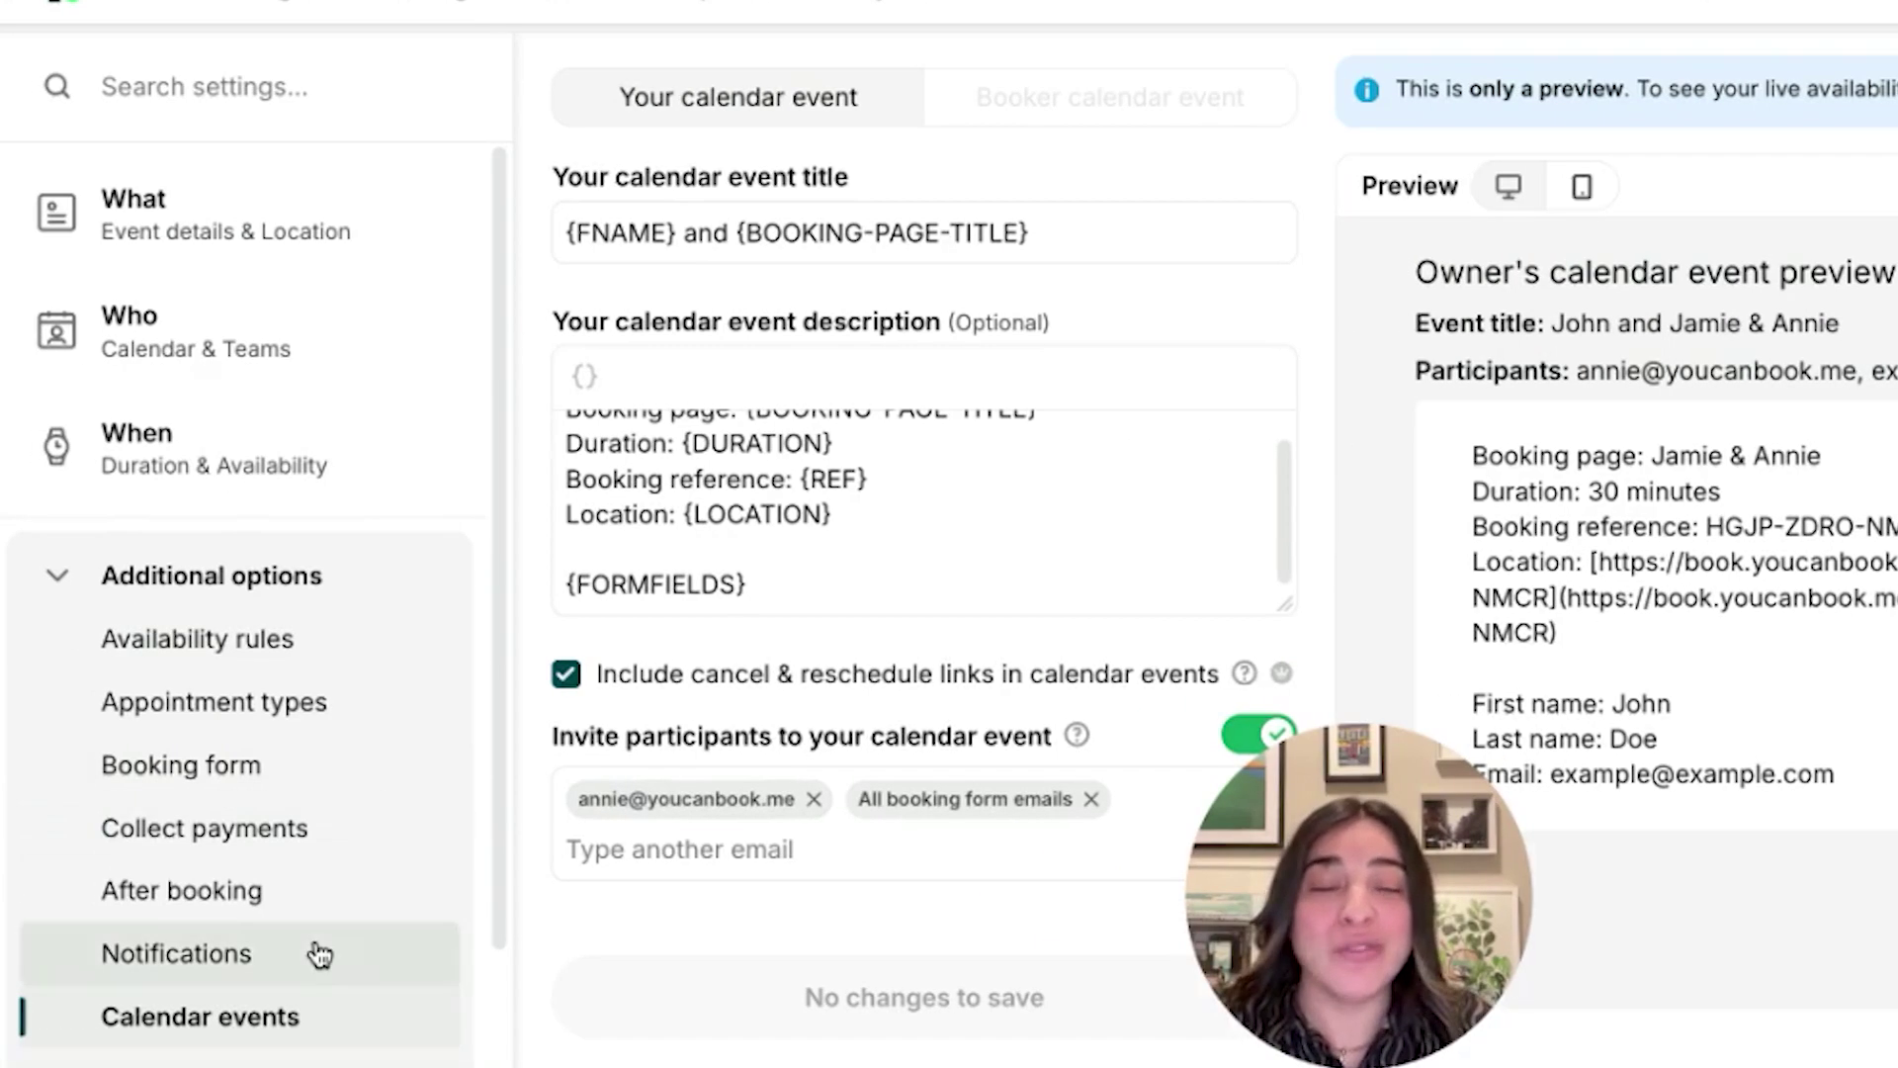
click(317, 953)
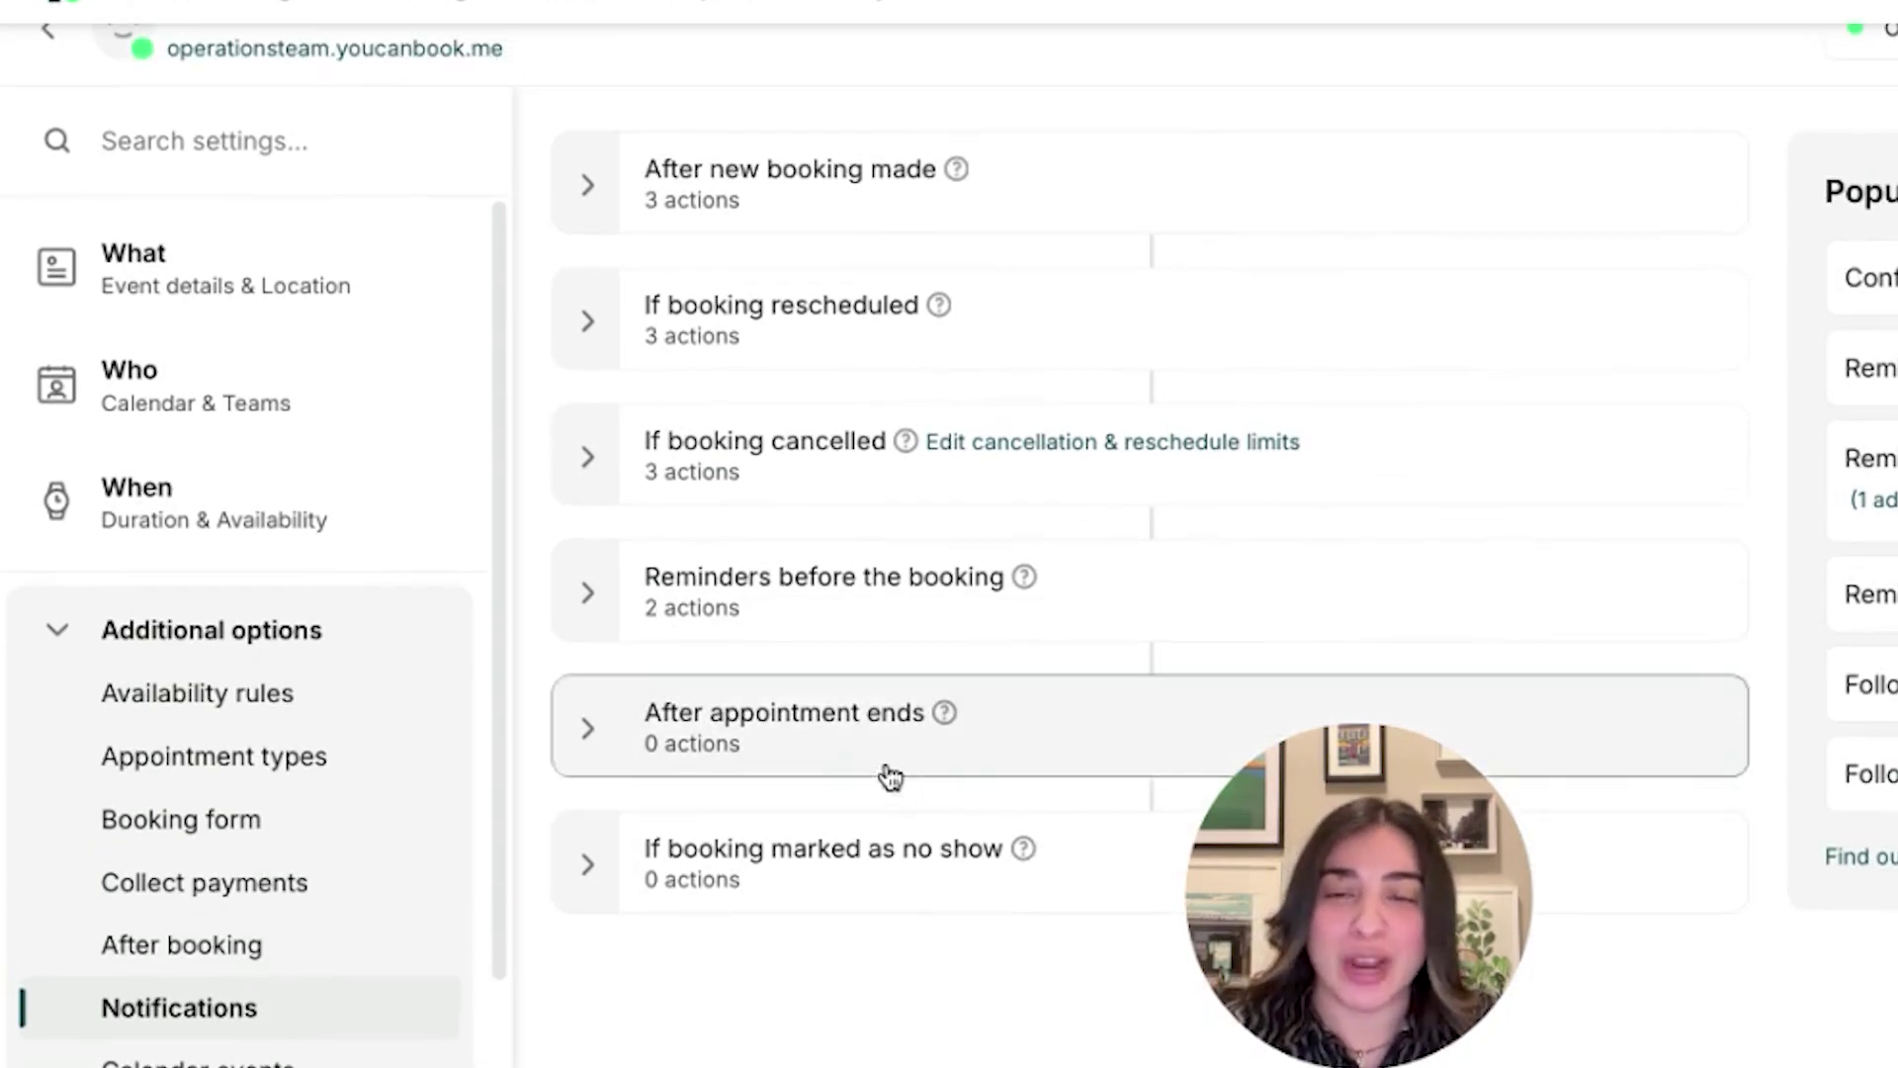
Expand After new booking made to show its confirmation emails and HubSpot sync
click(989, 222)
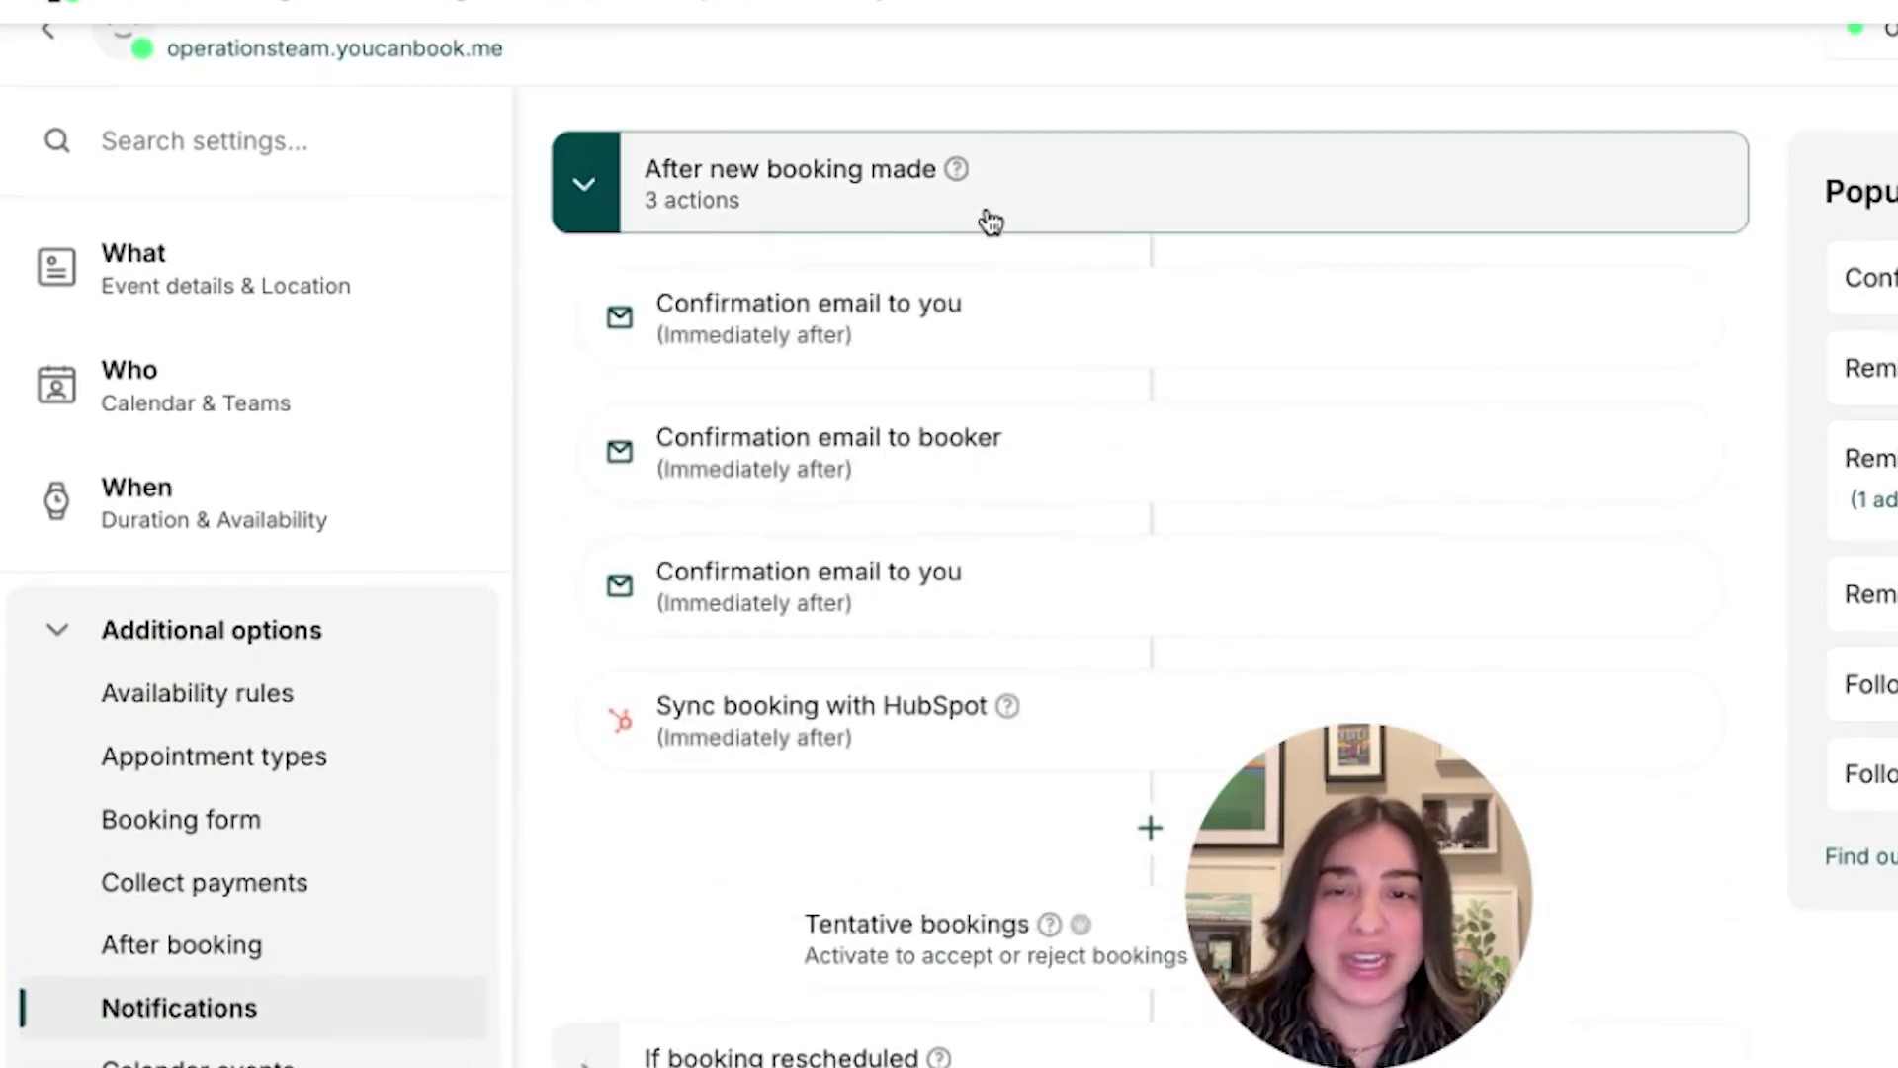
scroll(1132, 314, down, 2)
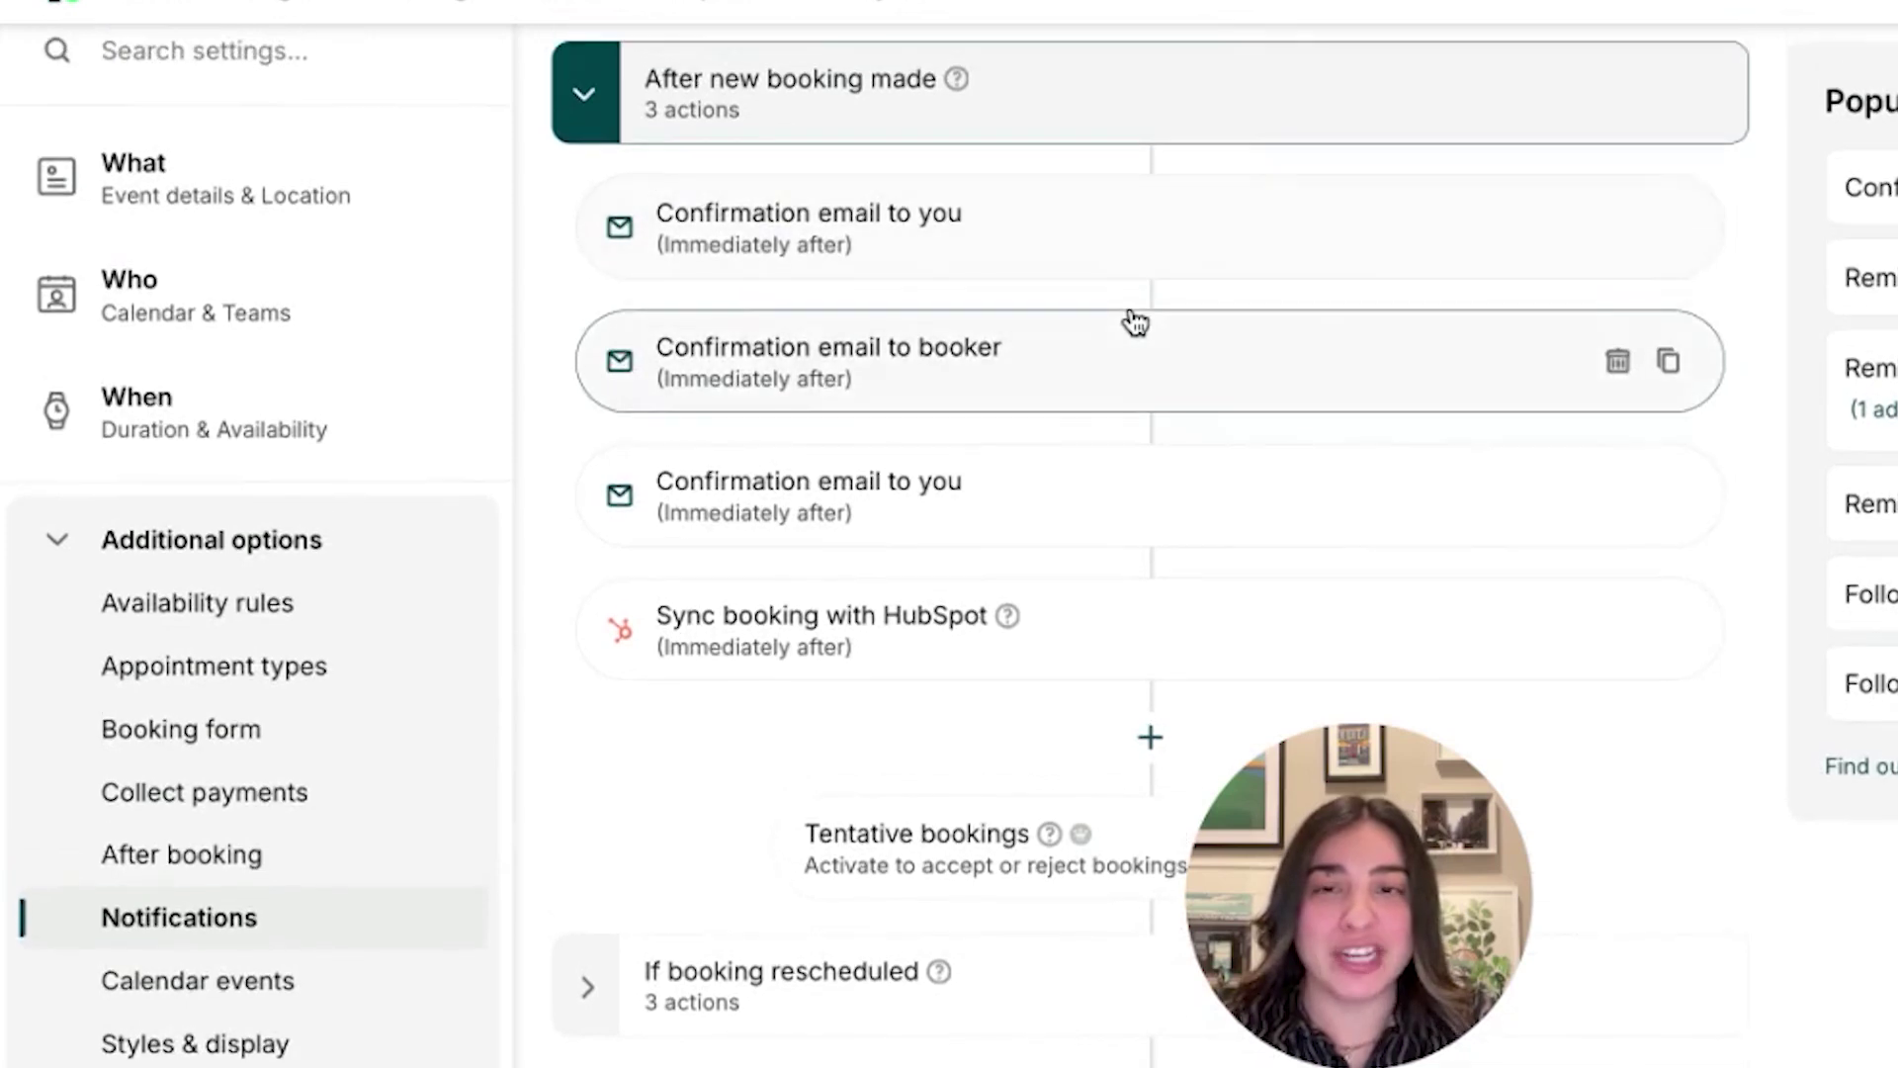